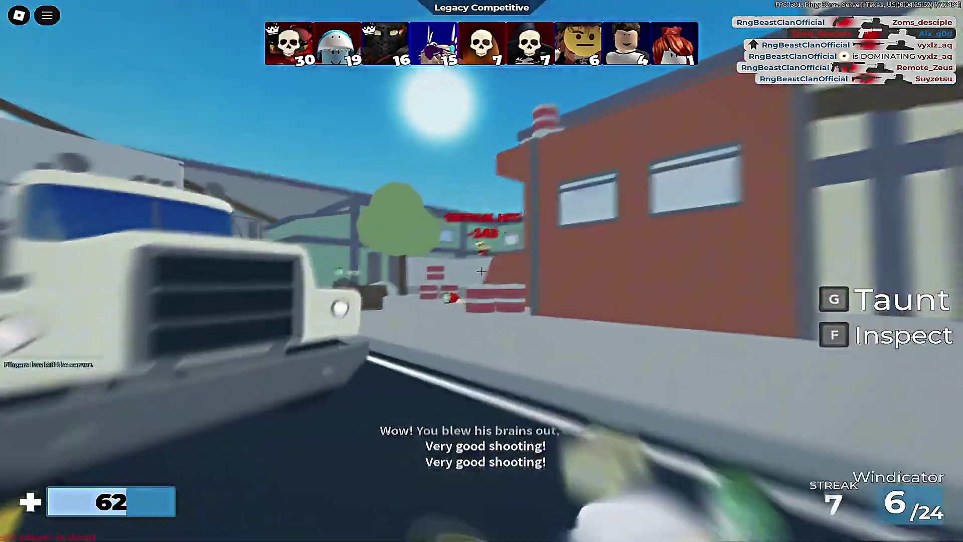
Shoot enemies across the map, landing kills and critical hits to extend the kill streak.
left_click(482, 271)
left_click(481, 271)
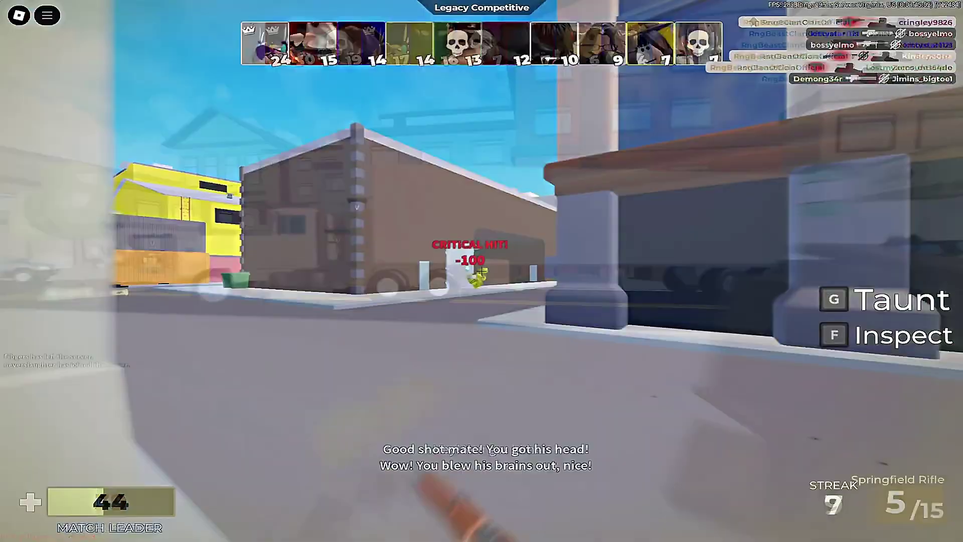
left_click(481, 270)
left_click(482, 270)
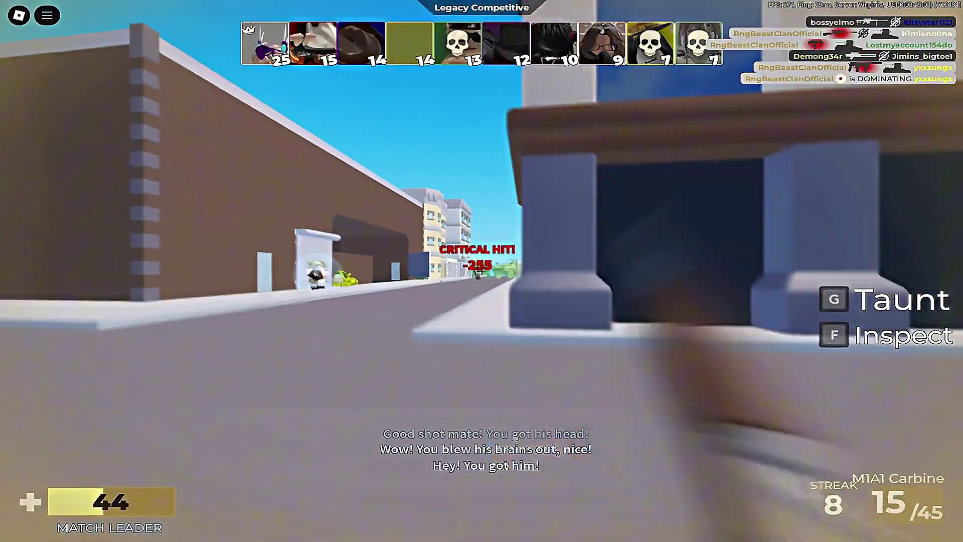
left_click(482, 271)
left_click(482, 271)
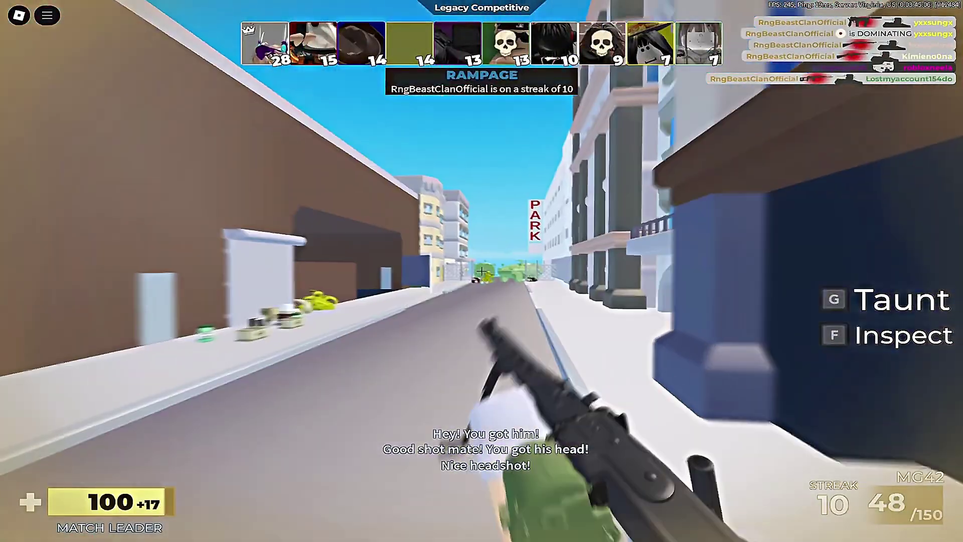
left_click(482, 271)
left_click(482, 270)
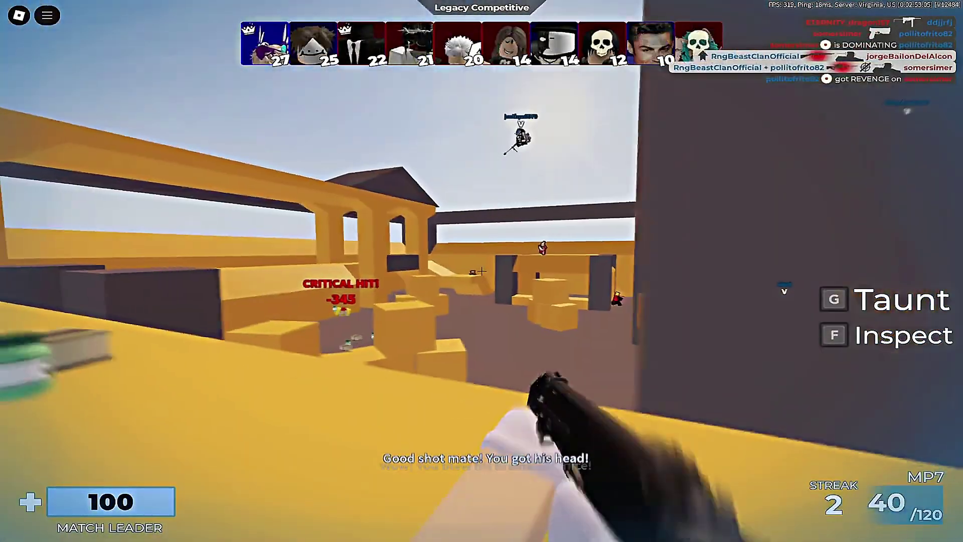
left_click(482, 271)
left_click(482, 271)
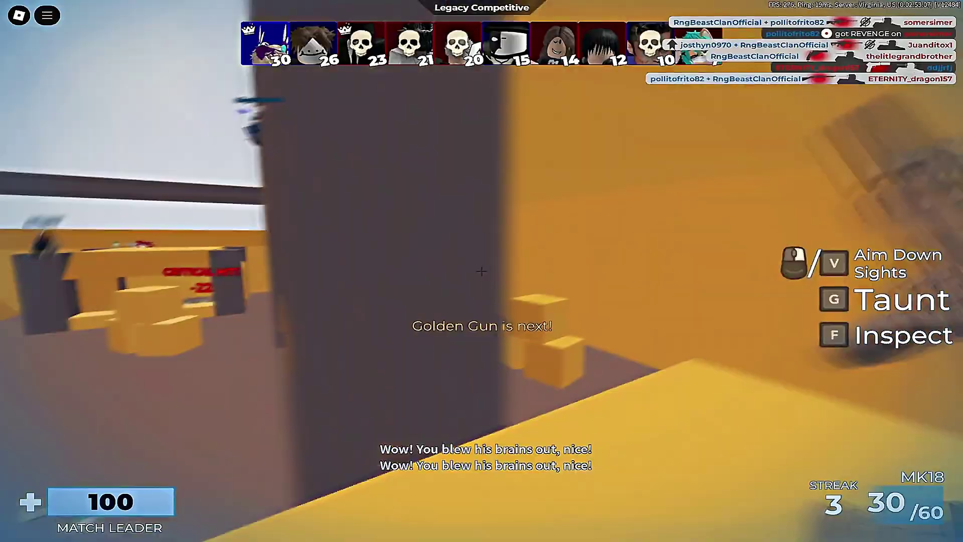
left_click(482, 271)
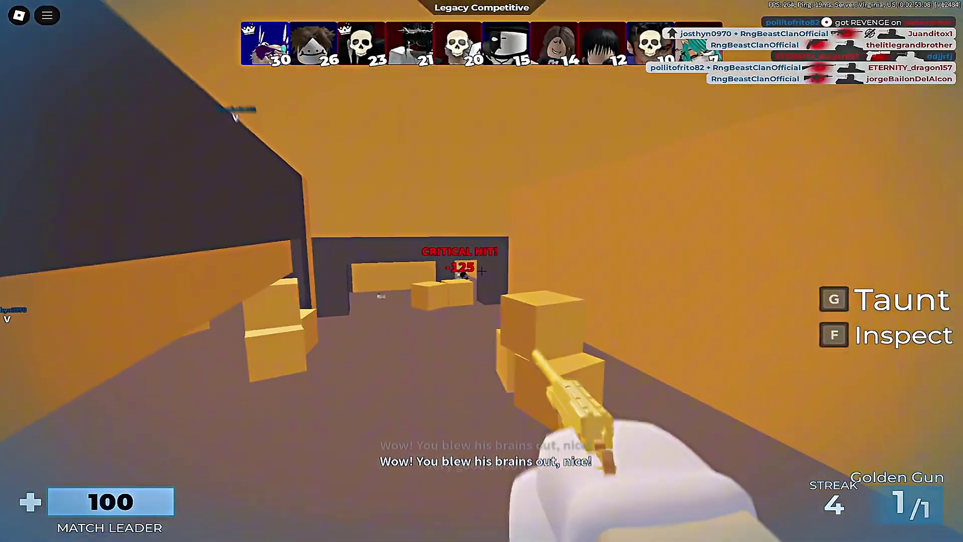
left_click(482, 271)
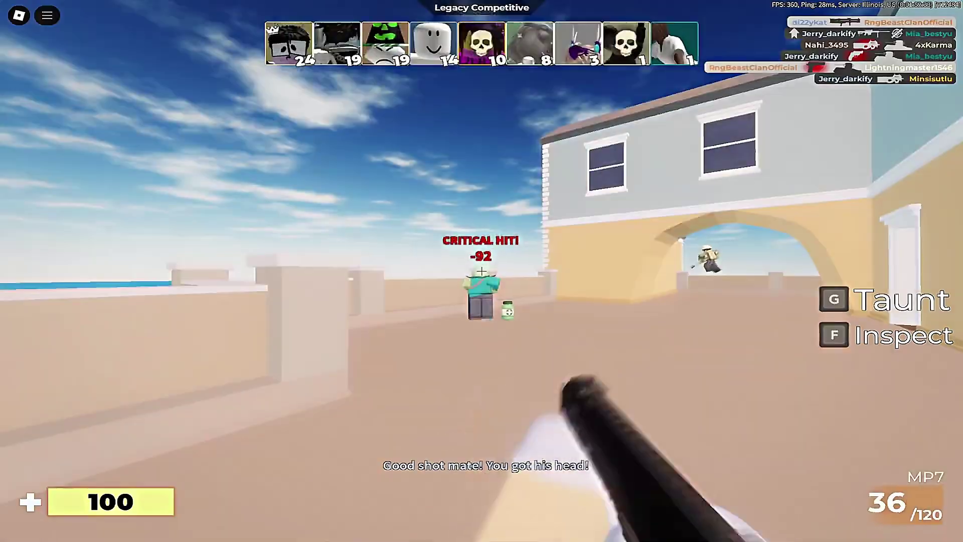
left_click(481, 271)
left_click(482, 271)
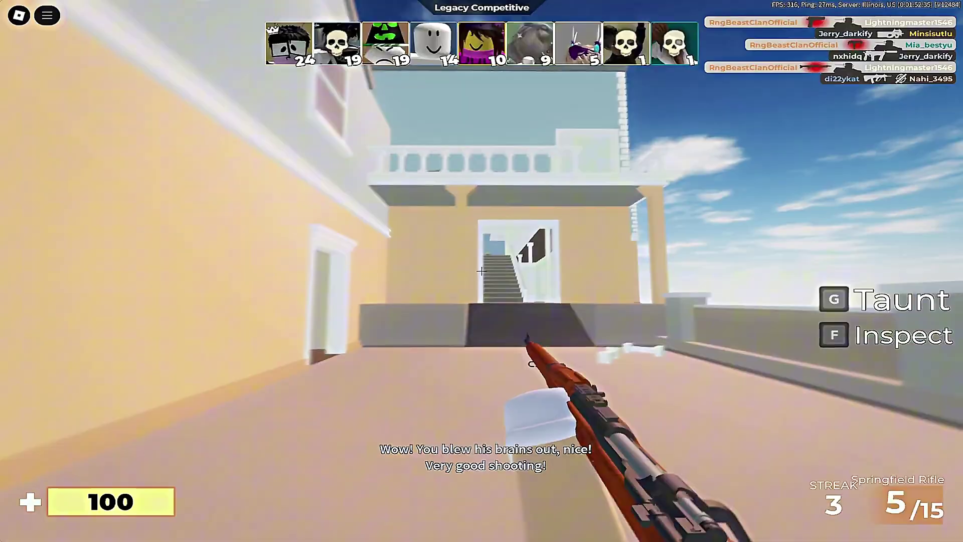
left_click(482, 270)
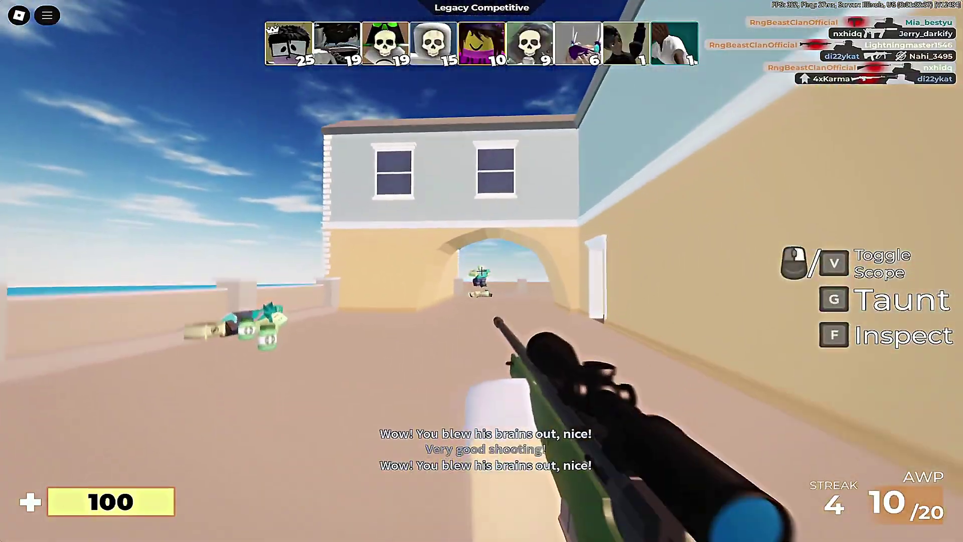
left_click(482, 271)
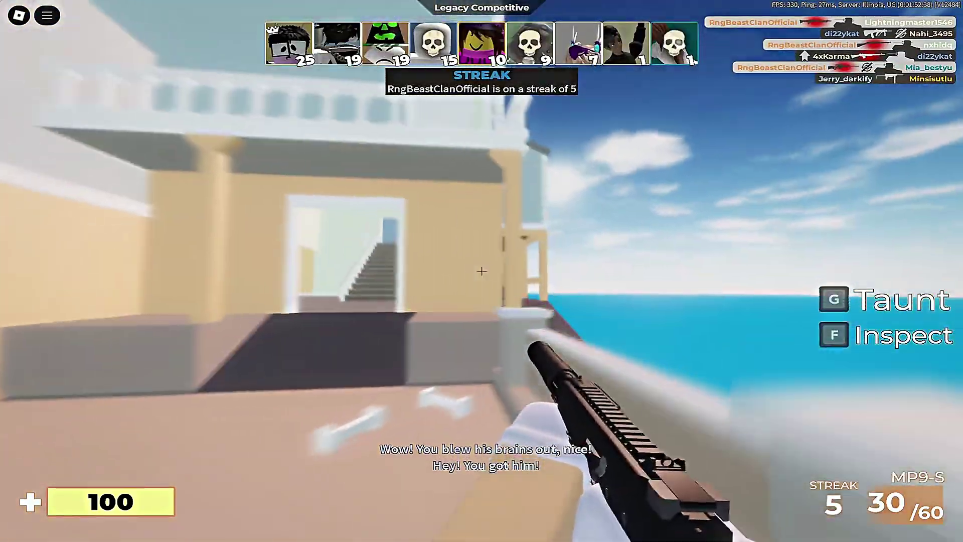
left_click(481, 271)
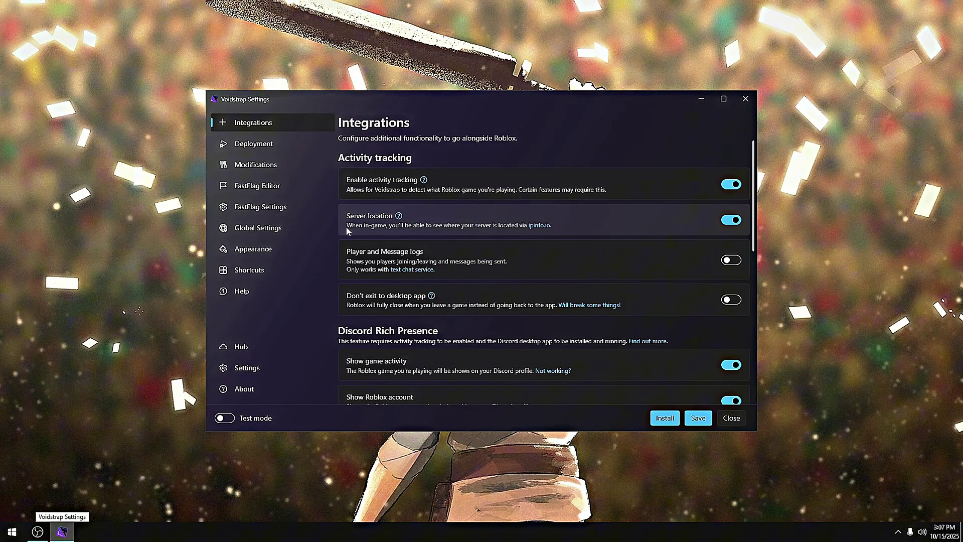
Enable player and message logs and Discord server location; hide game name and server status.
left_click(732, 260)
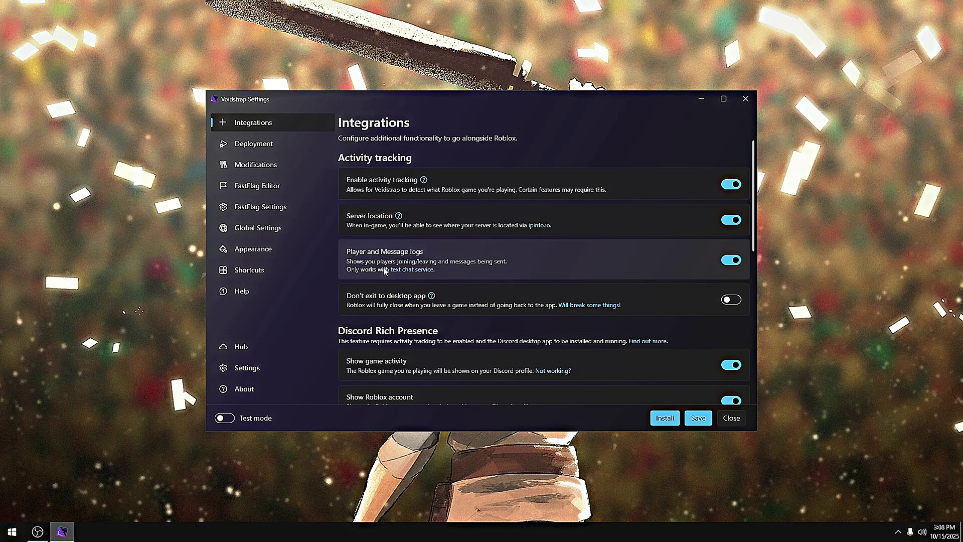
scroll(381, 261, "down", 3)
left_click(417, 321)
scroll(422, 323, "down", 3)
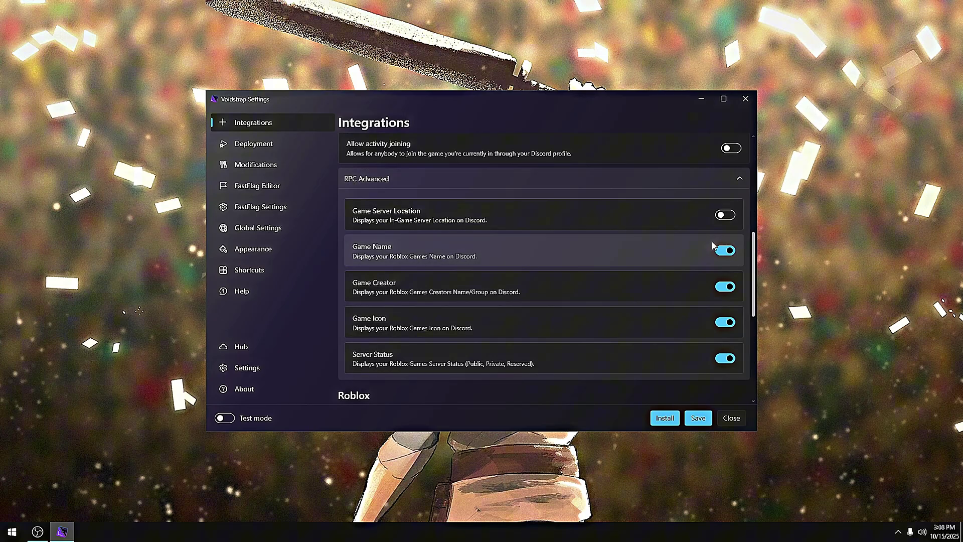
left_click(725, 215)
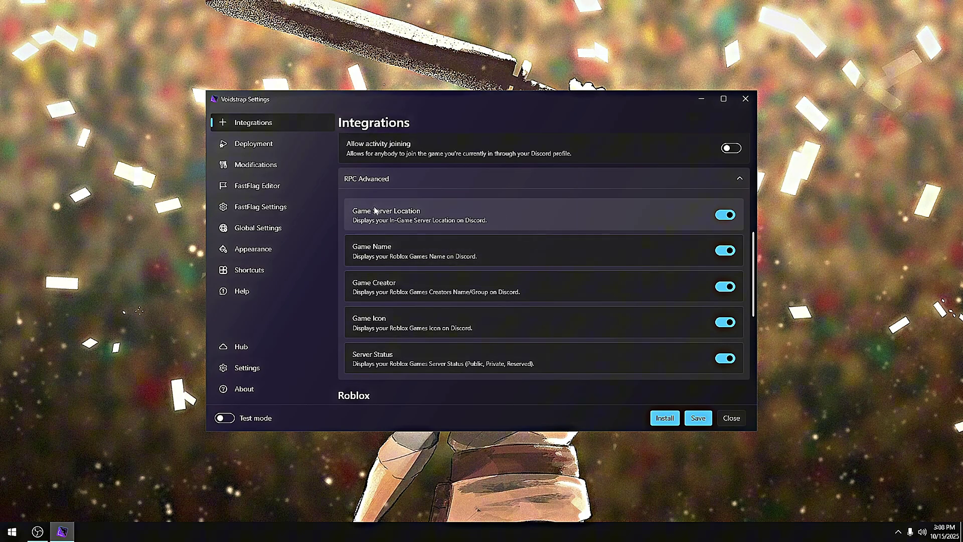
left_click(721, 251)
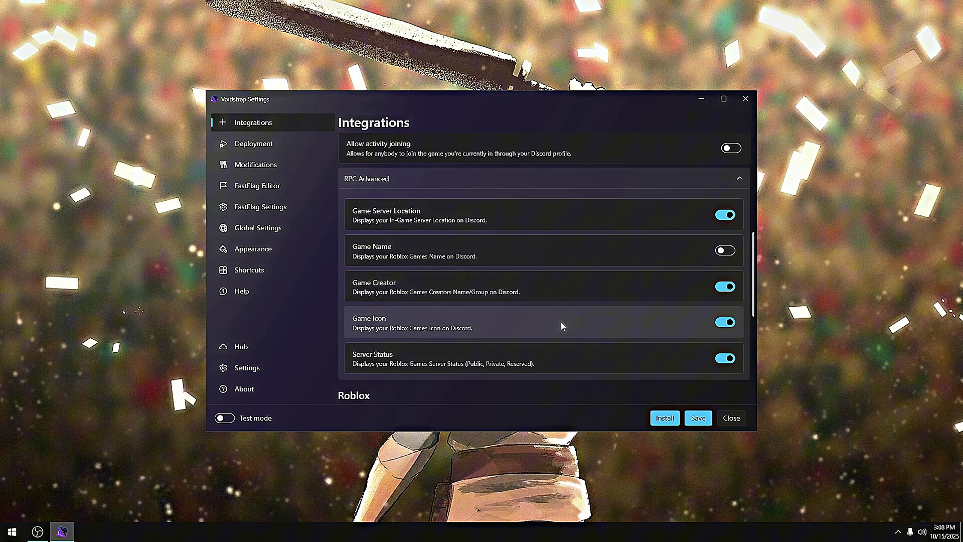
left_click(717, 358)
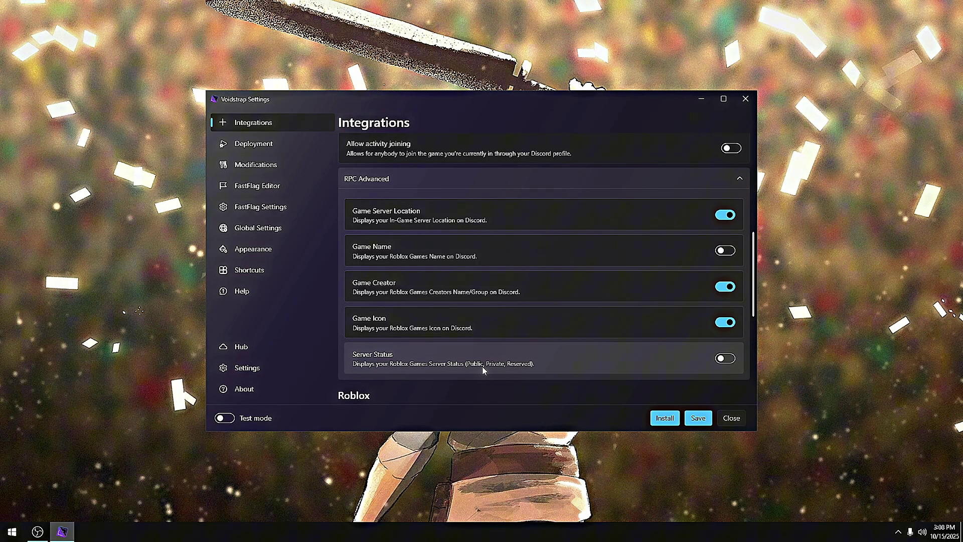
scroll(406, 308, "down", 2)
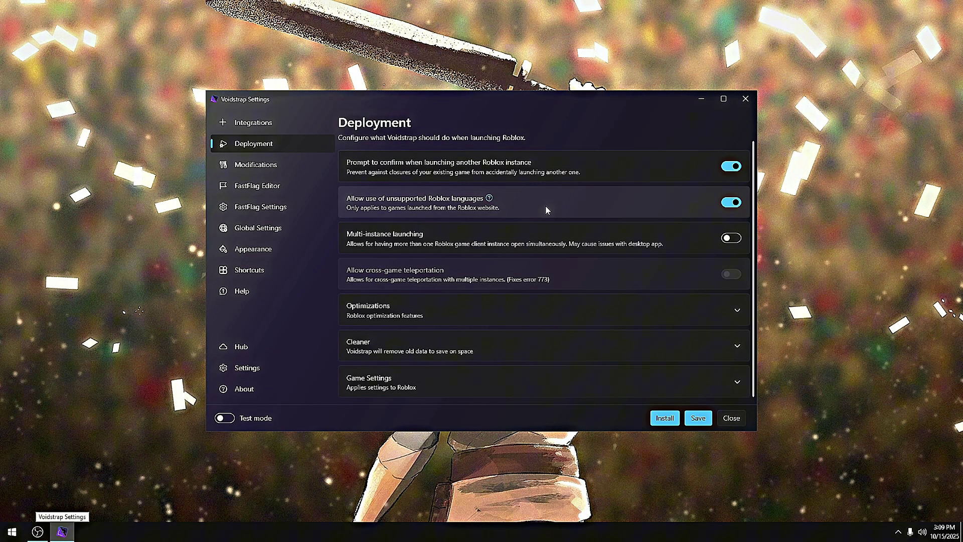
Expand Optimizations on the Deployment page and scroll through its Roblox optimization toggles.
left_click(423, 318)
scroll(450, 321, "down", 2)
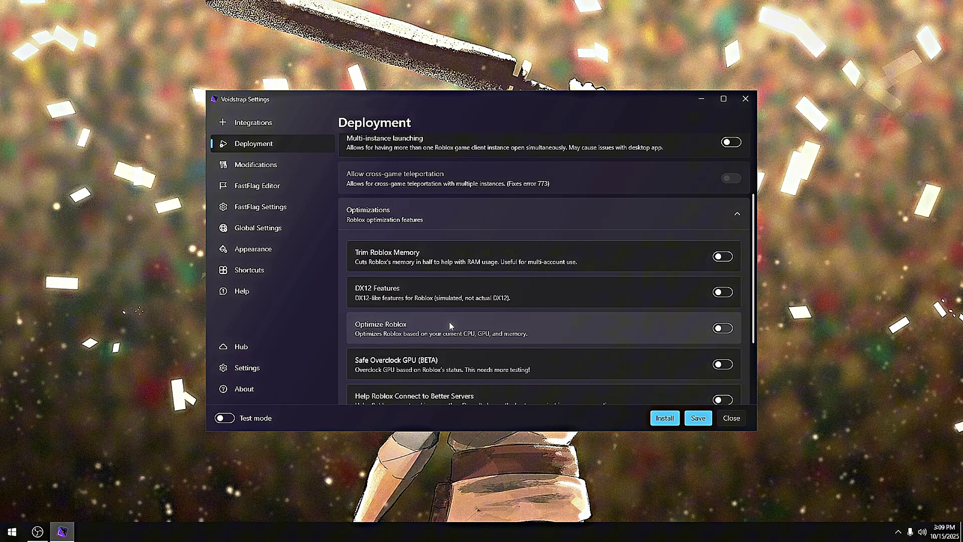
scroll(449, 323, "down", 1)
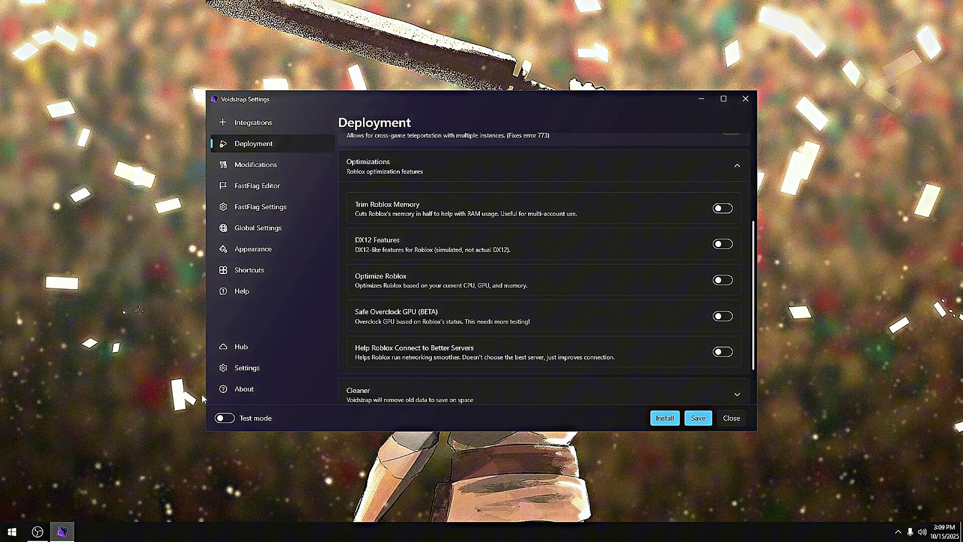
scroll(429, 343, "down", 2)
Set the Cleaner to delete cache, logs and Voidstrap logs After 1 Day.
left_click(391, 346)
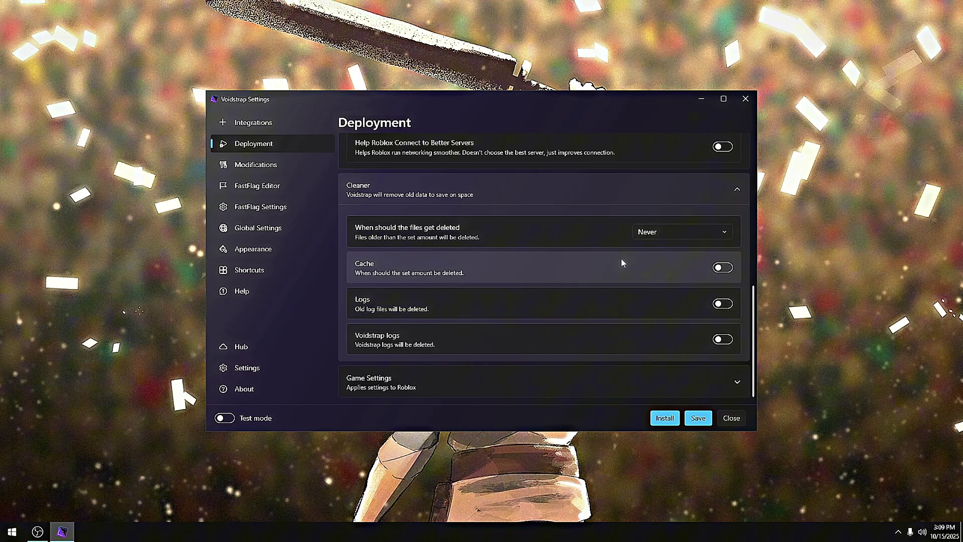
left_click(668, 237)
left_click(667, 275)
left_click(723, 267)
left_click(722, 303)
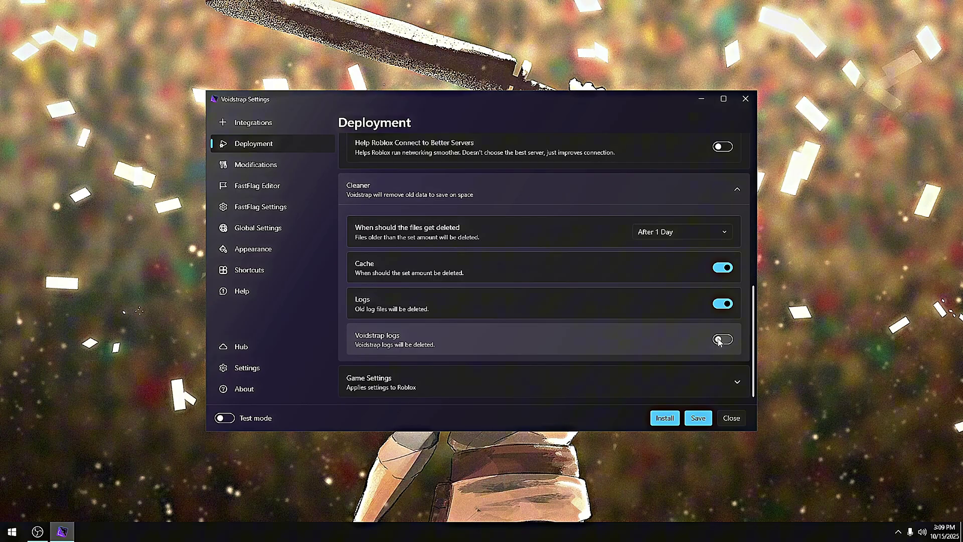
left_click(723, 340)
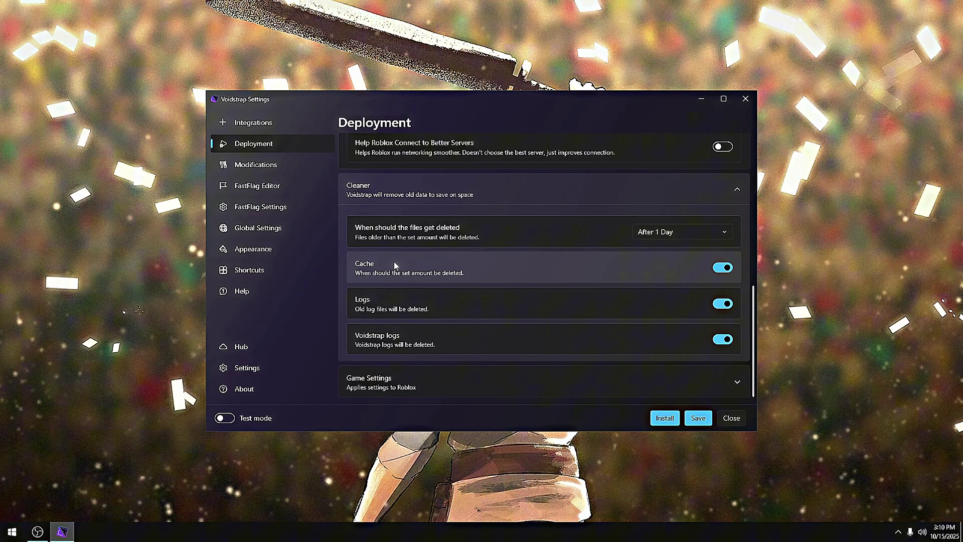
left_click(421, 396)
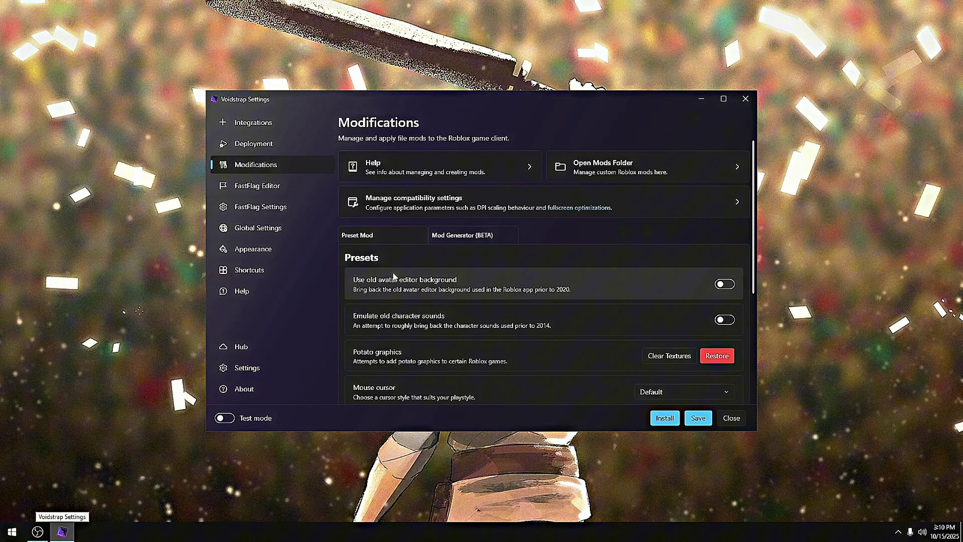
Under Custom Cursor Features, add a new Custom Cursor Set, then collapse both expanders.
scroll(394, 276, "down", 3)
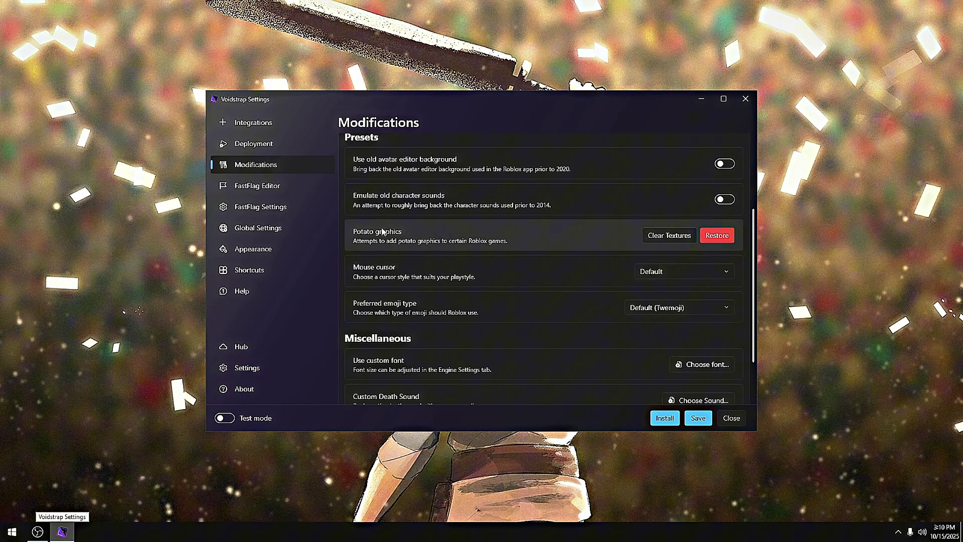
scroll(383, 231, "up", 1)
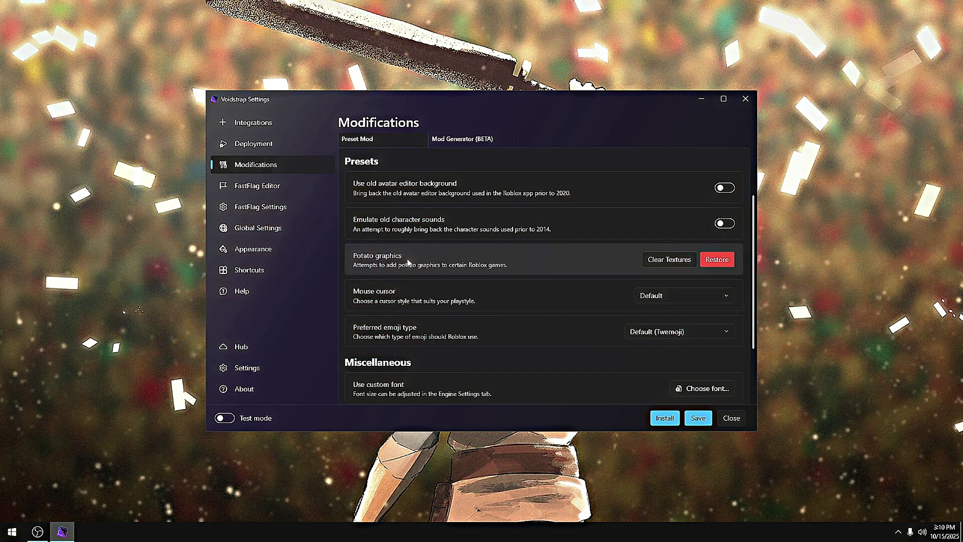
scroll(407, 258, "down", 4)
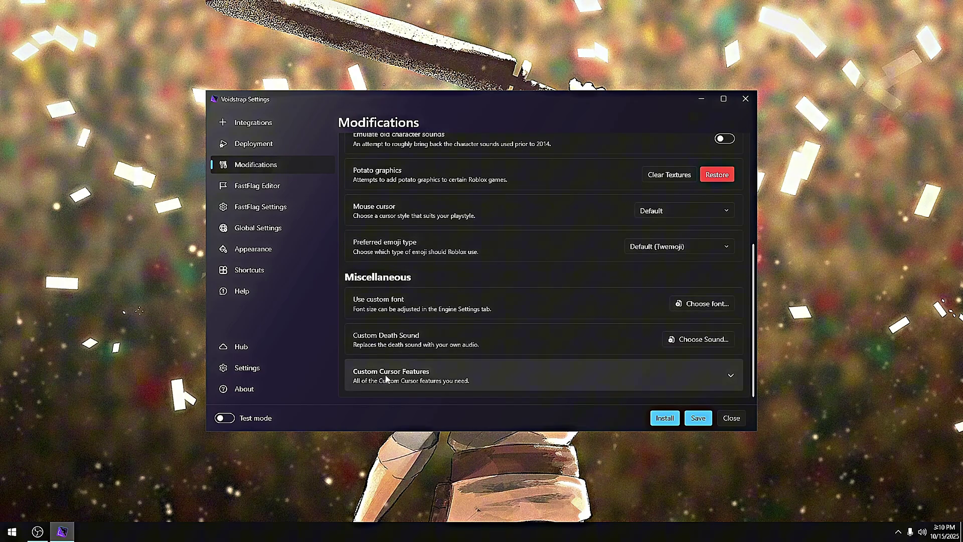
left_click(458, 336)
left_click(428, 371)
scroll(519, 303, "down", 5)
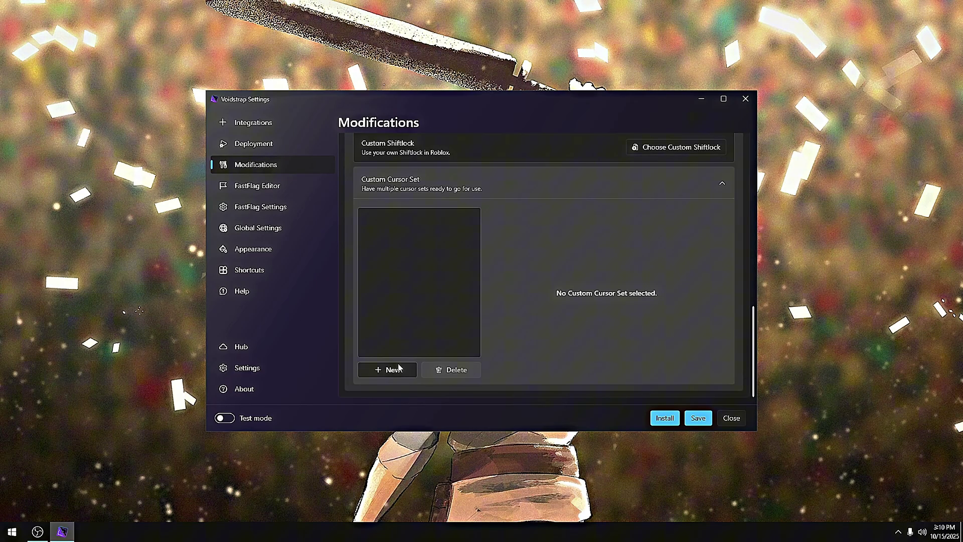
left_click(391, 371)
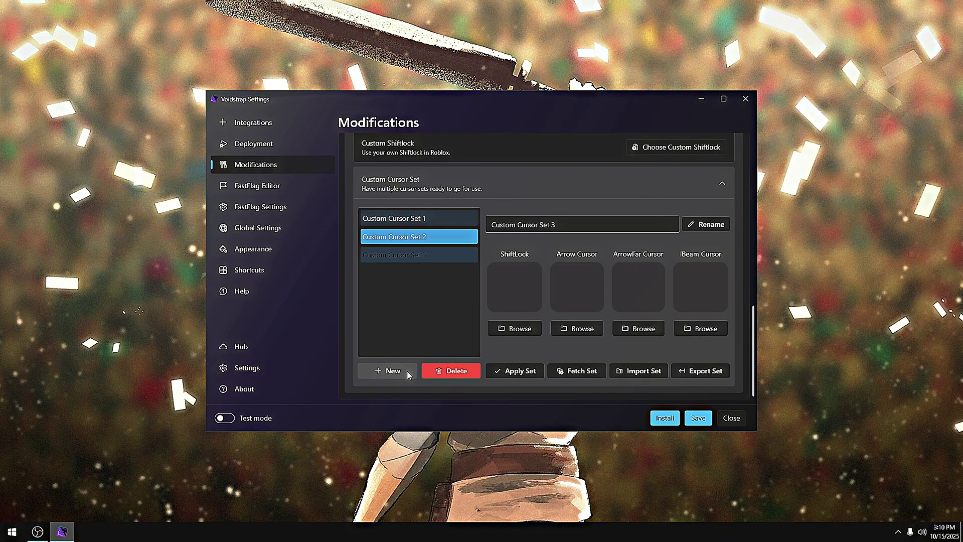
left_click(462, 188)
left_click(396, 253)
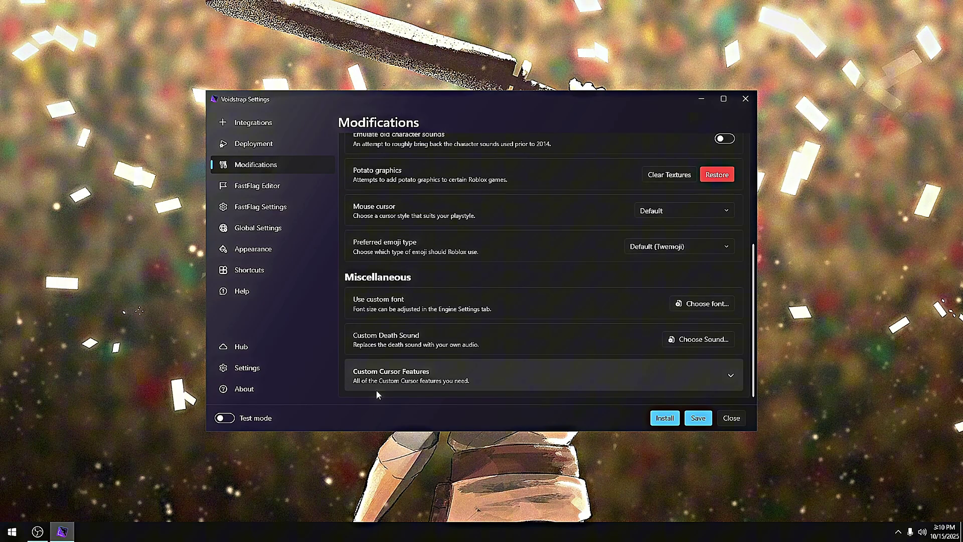
scroll(420, 322, "up", 3)
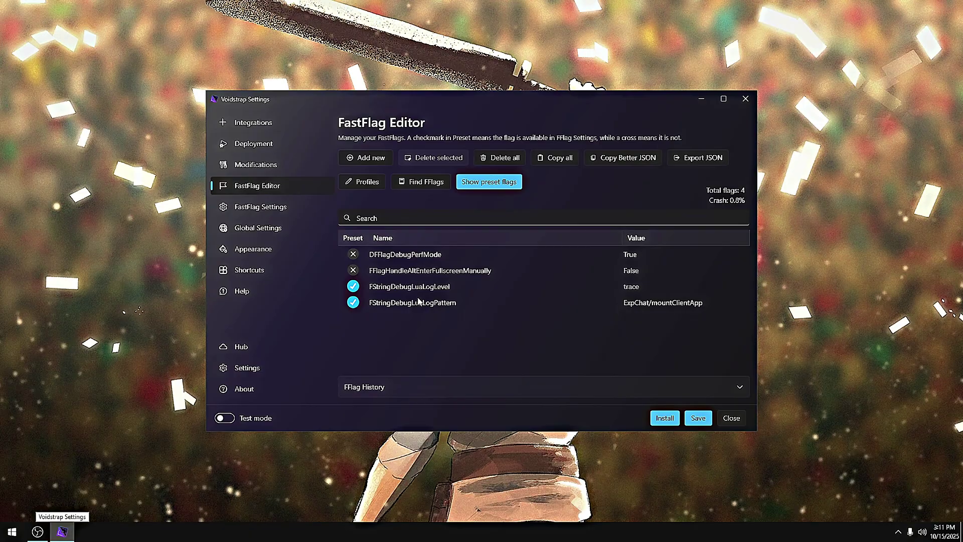
Select flag rows in the FastFlag list, ending on FStringDebugLuaLogLevel.
mouse_move(418, 300)
left_mouse_down()
mouse_move(420, 284)
mouse_move(410, 311)
left_mouse_up()
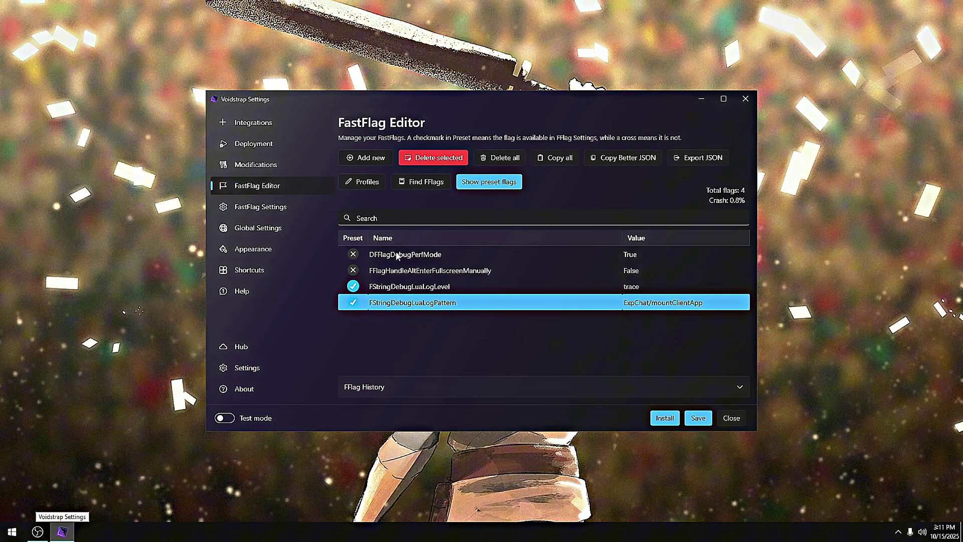
left_click(425, 270)
left_click_drag(424, 270, 408, 295)
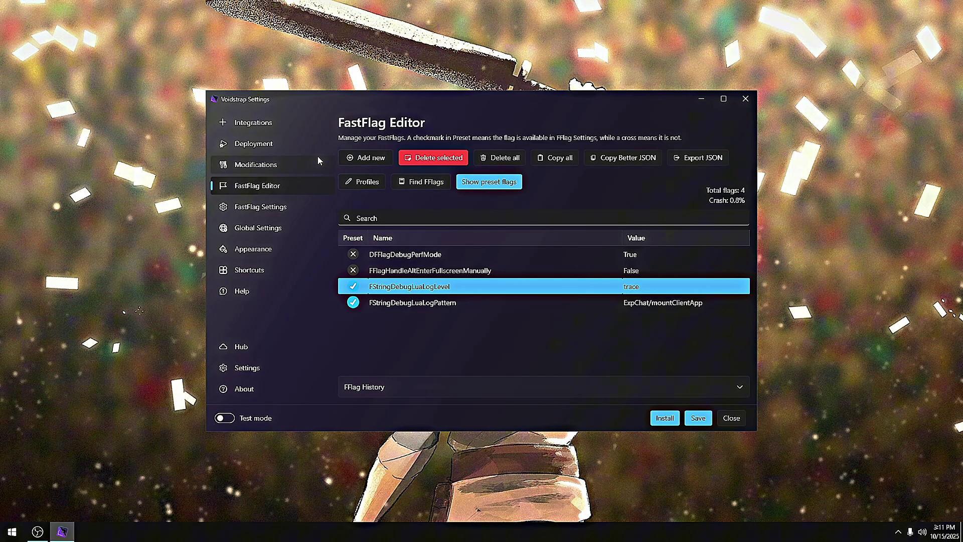
Visit the Integrations page and scroll through its options.
left_click(288, 124)
scroll(446, 234, "up", 10)
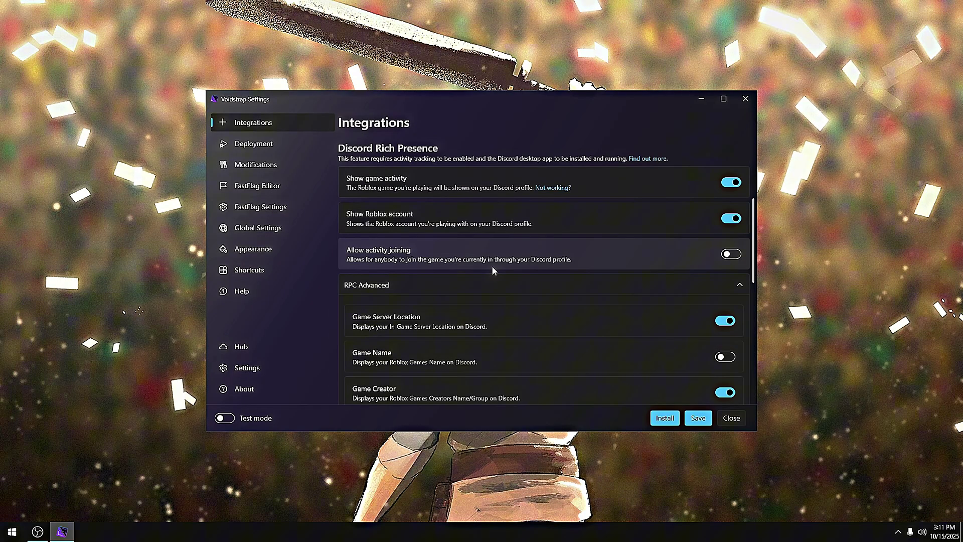
scroll(491, 266, "down", 2)
scroll(477, 285, "up", 10)
scroll(416, 286, "down", 2)
scroll(442, 256, "up", 2)
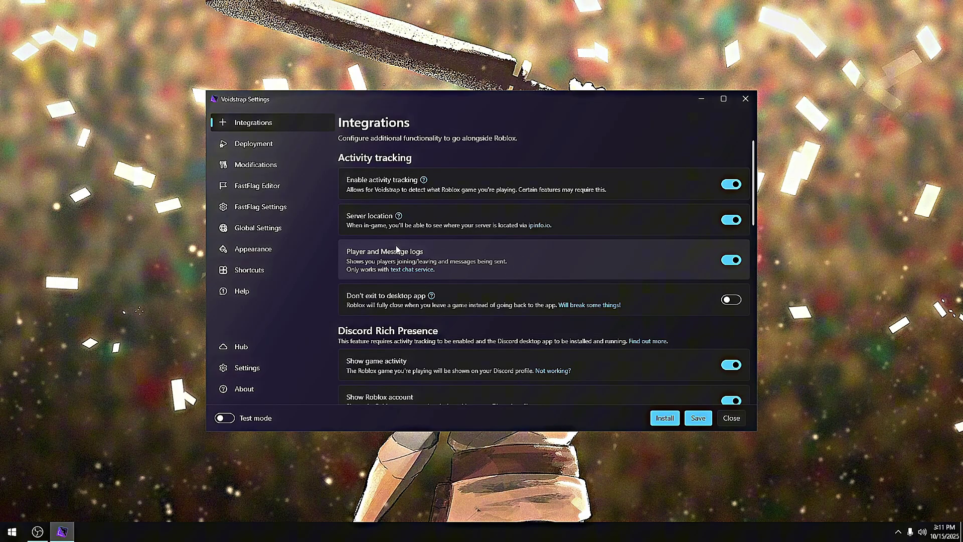
Back in the FastFlag Editor, select FStringDebugLuaLogPattern and FStringDebugLuaLogLevel.
left_click(279, 183)
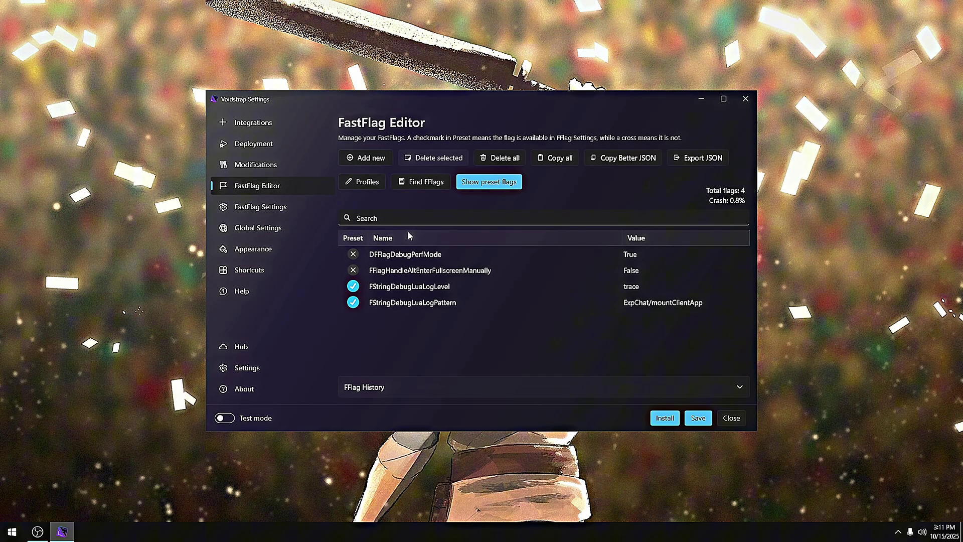
left_click(423, 296)
left_click(428, 288)
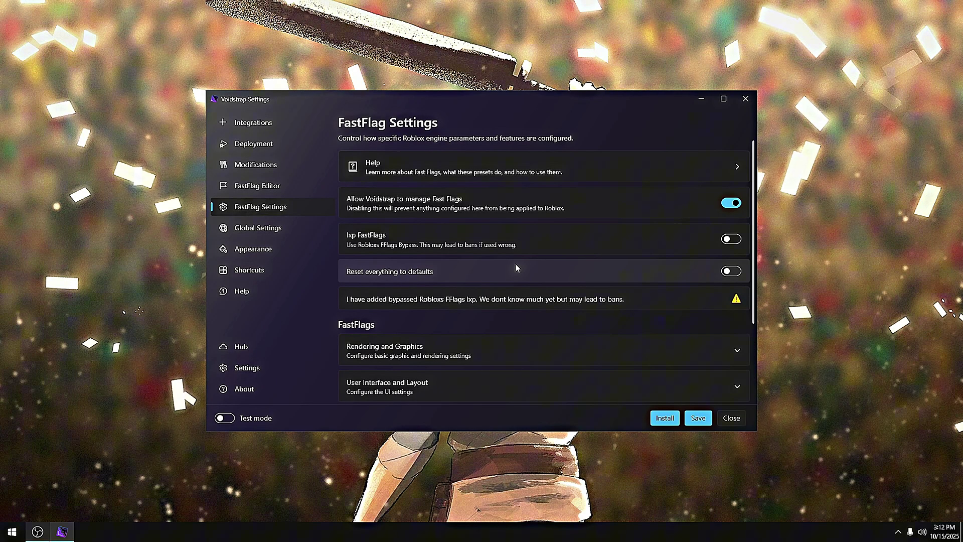
Scroll through the FastFlag Settings sections to review them.
scroll(486, 308, "down", 1)
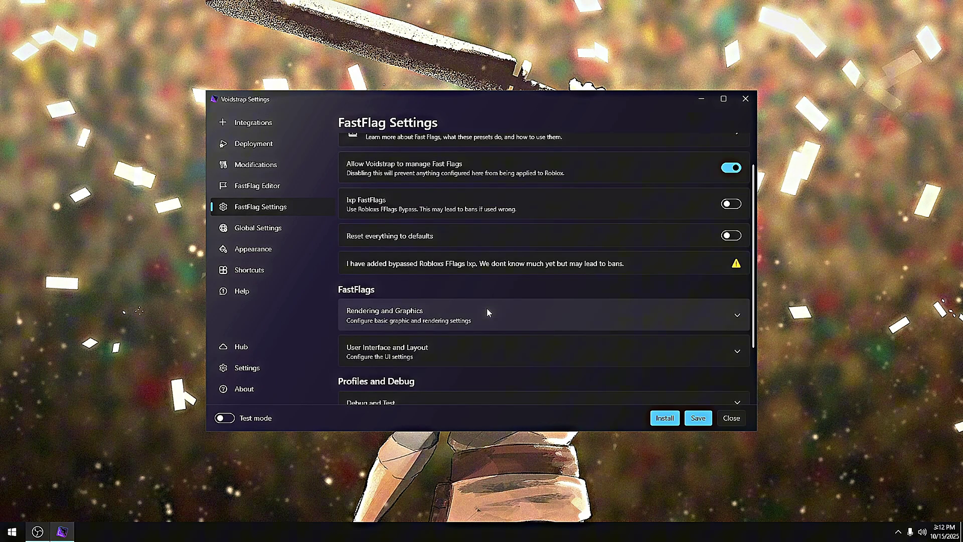
scroll(486, 306, "down", 2)
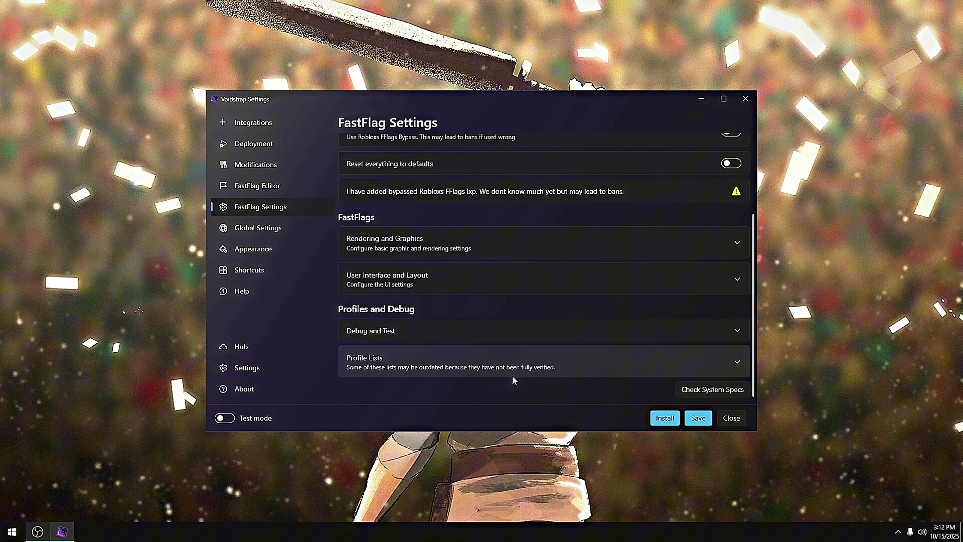
scroll(504, 348, "up", 3)
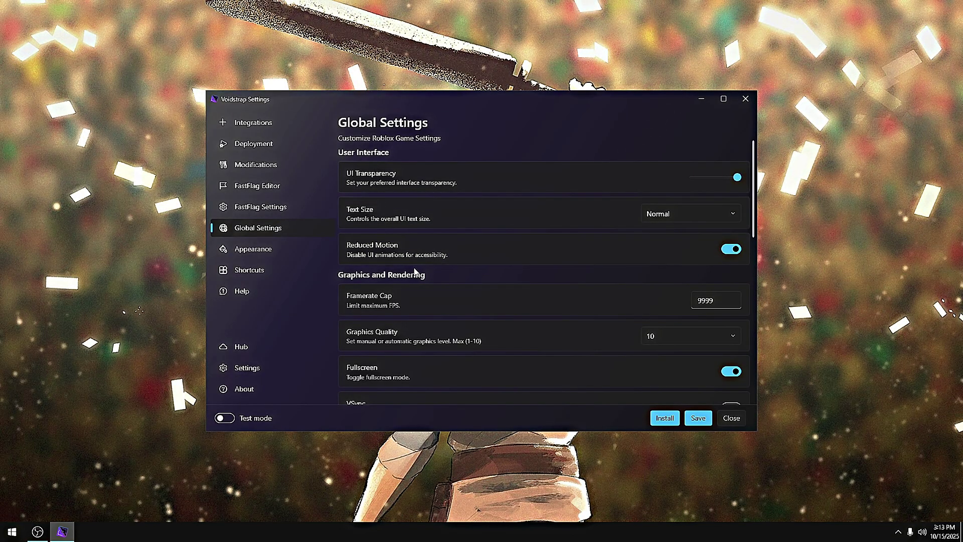
Set the Global Settings Text Size to Large and save the settings.
scroll(468, 227, "down", 3)
scroll(468, 231, "down", 7)
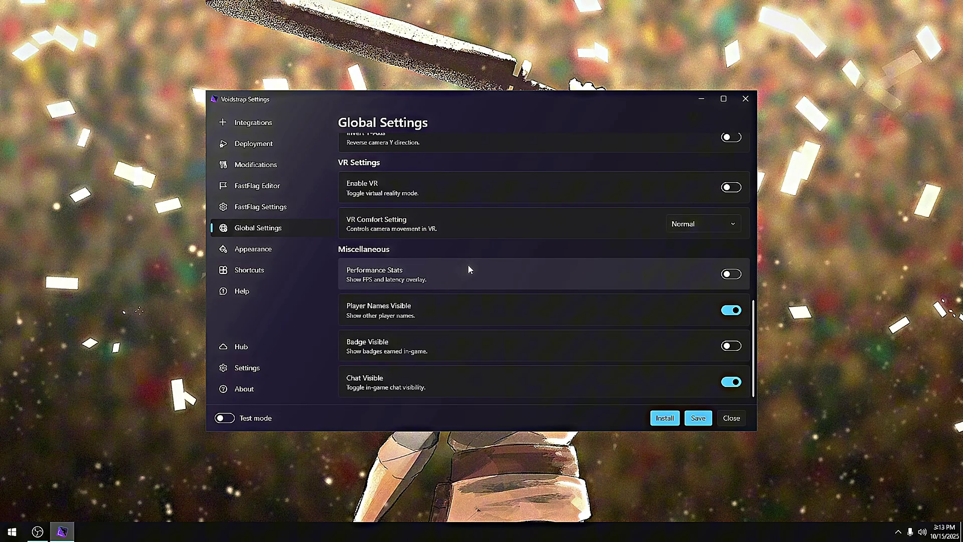
scroll(522, 273, "up", 8)
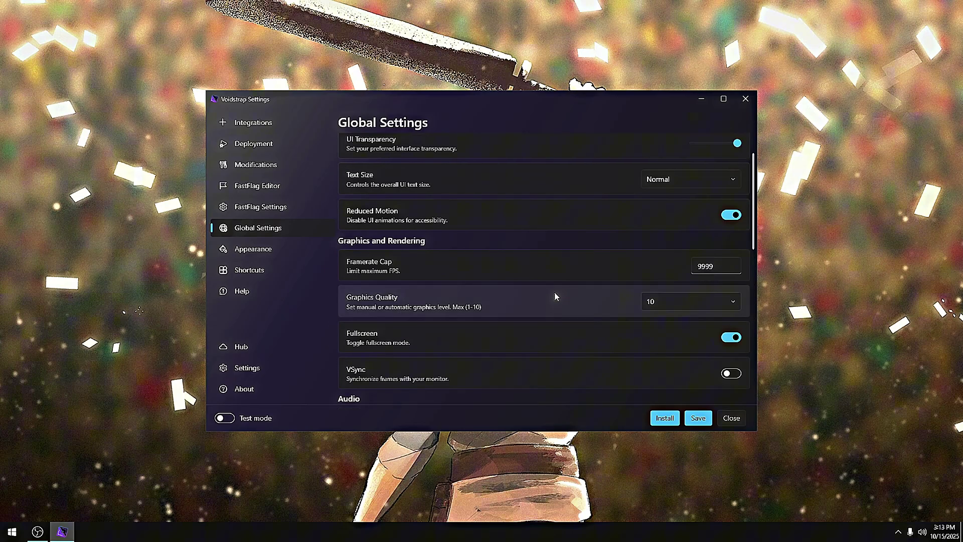
scroll(546, 293, "up", 1)
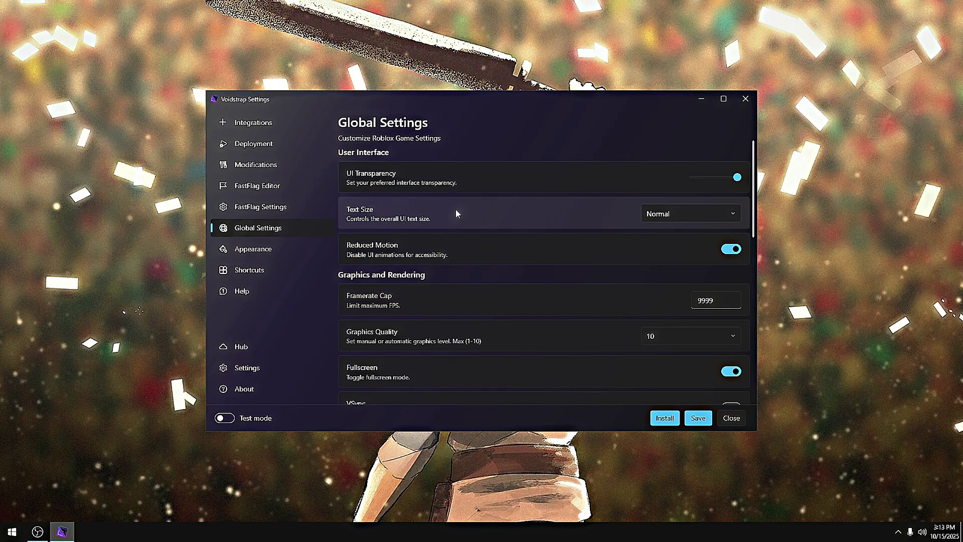
scroll(431, 261, "down", 3)
scroll(425, 281, "down", 10)
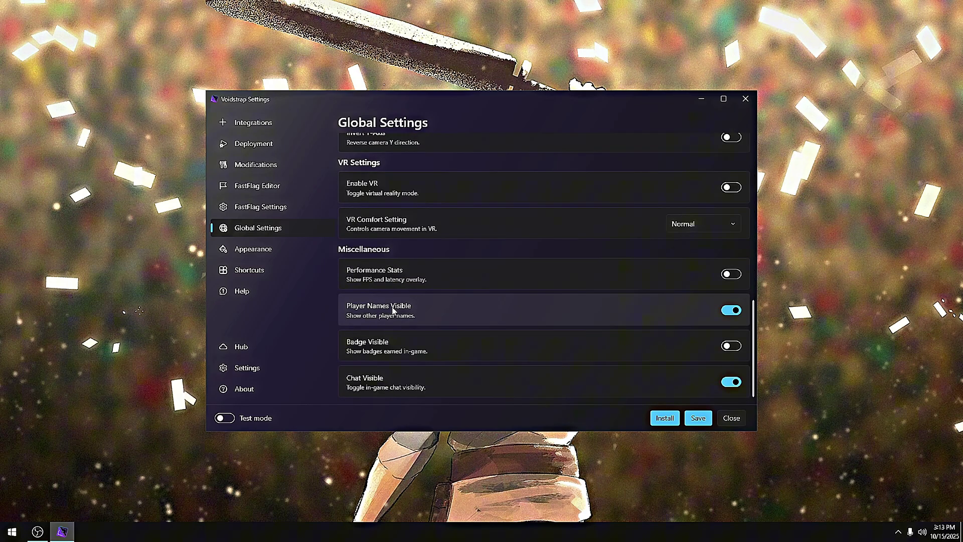
scroll(401, 316, "up", 13)
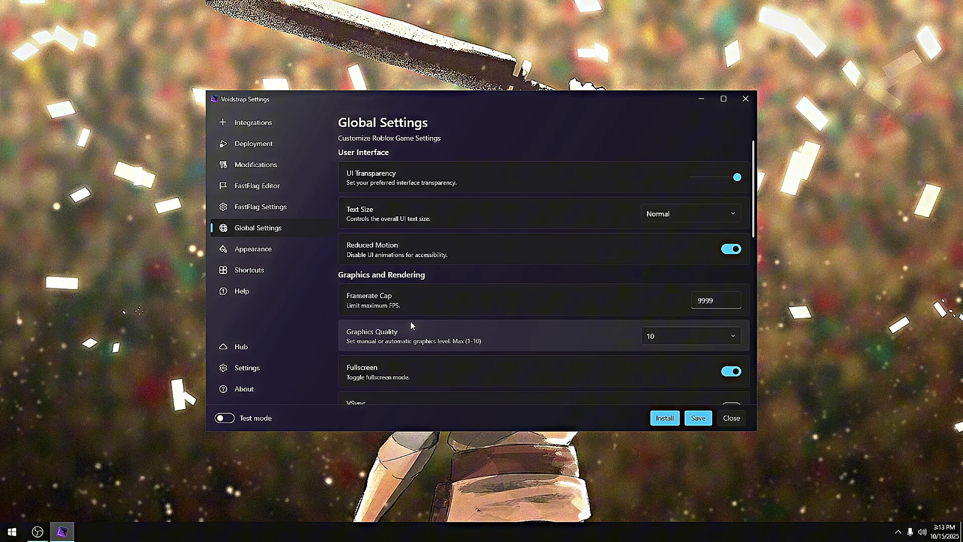
left_click(690, 214)
left_click(657, 274)
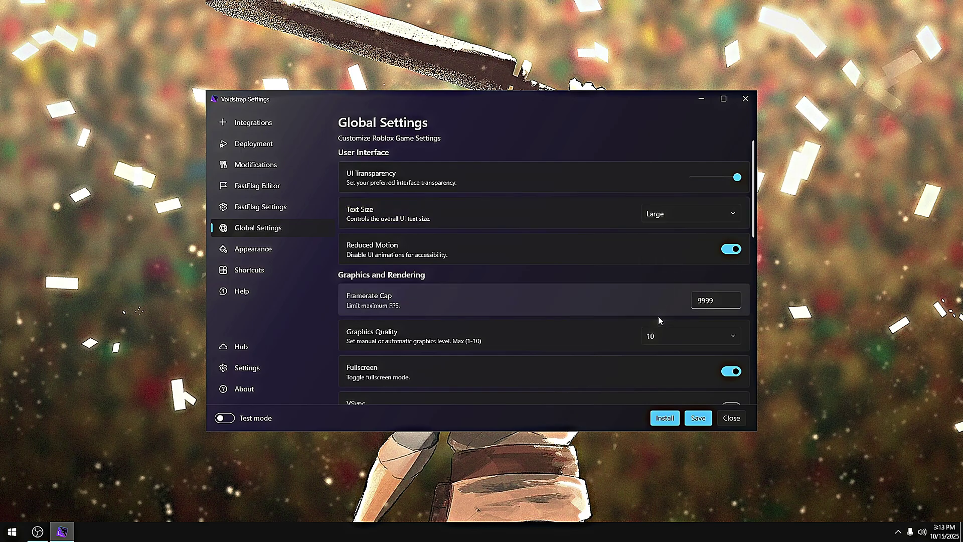
left_click(698, 417)
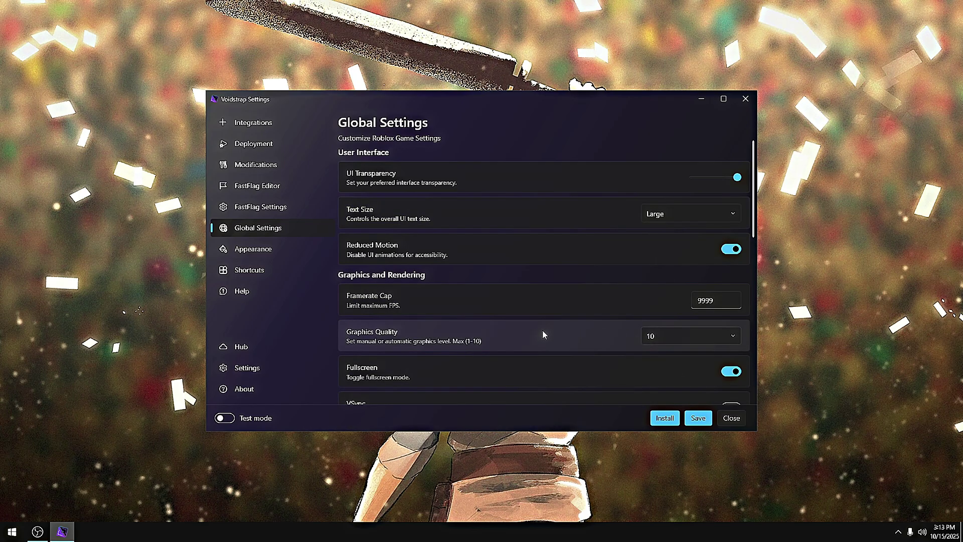
left_click(253, 249)
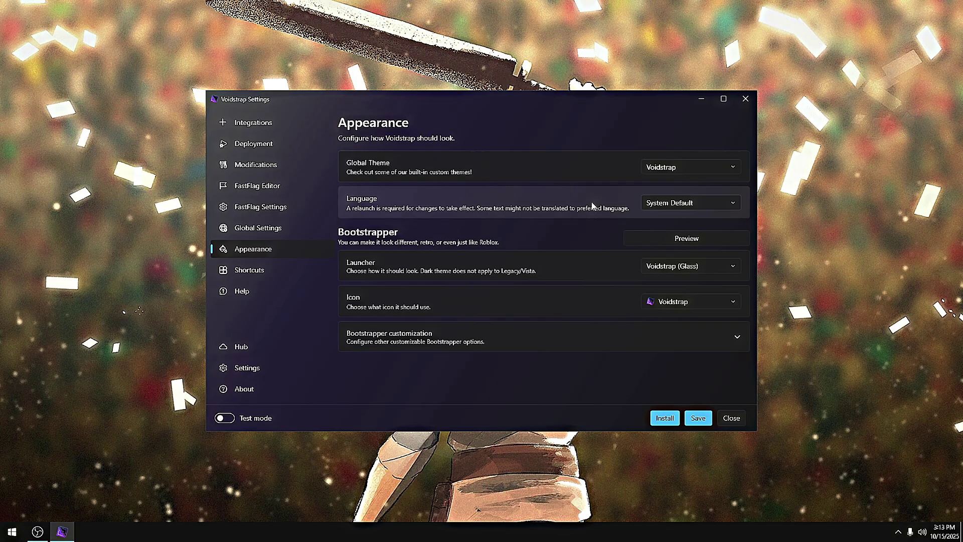
Change the Global Theme to Purple, save, and close the settings window.
left_click(669, 169)
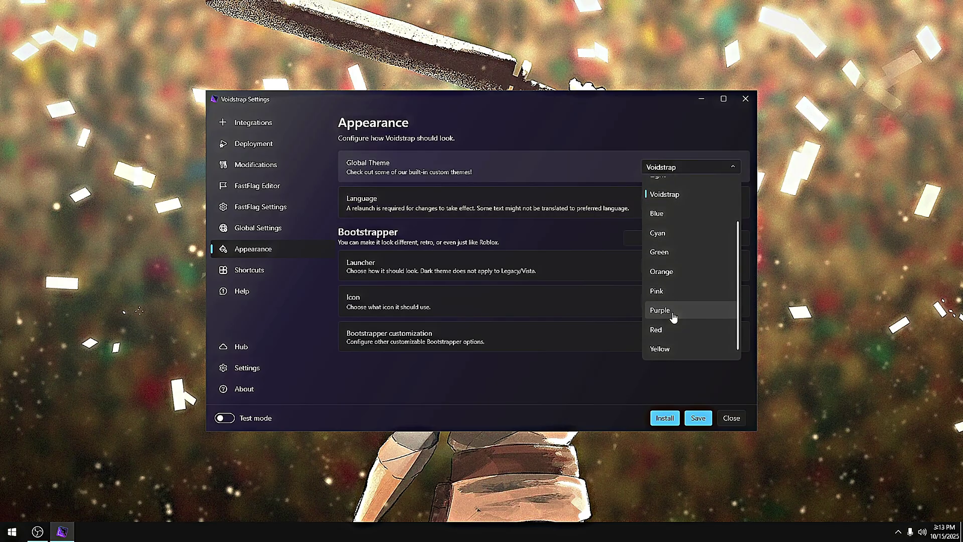
left_click(670, 312)
left_click(589, 289)
left_click(698, 418)
left_click(731, 417)
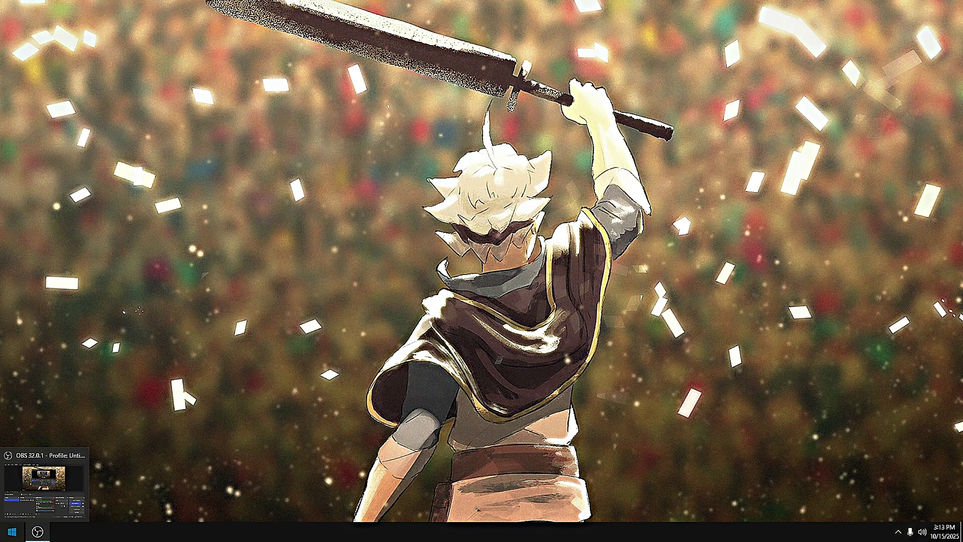
Relaunch Voidstrap from the system search and open its Settings.
key("super")
type("voidstrap")
key("Return")
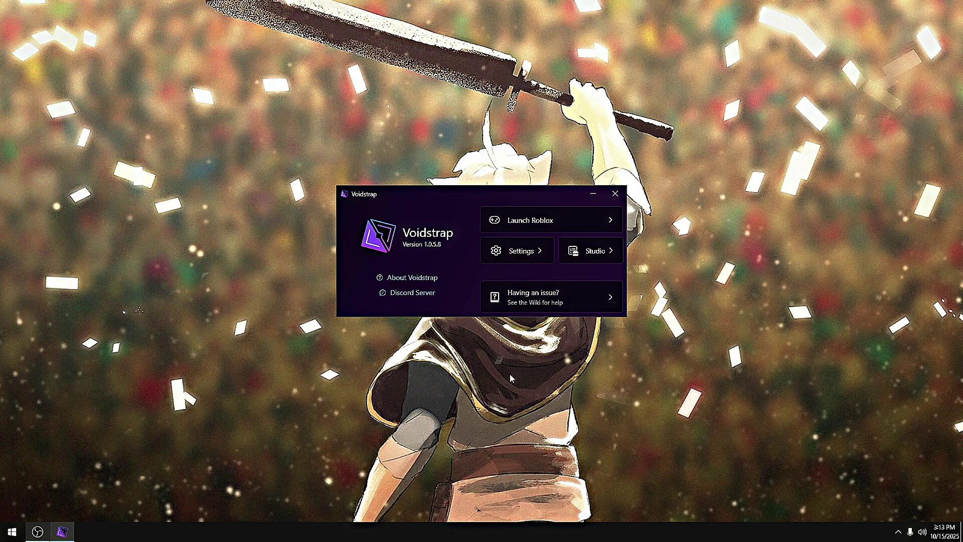
left_click(532, 254)
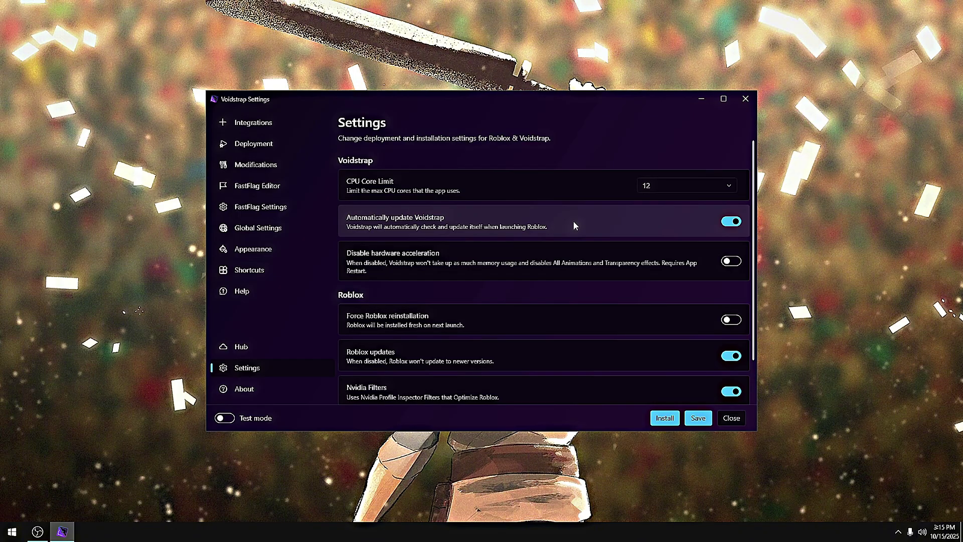
Expand Channels and switch the deployment channel from production to live.
scroll(572, 220, "down", 2)
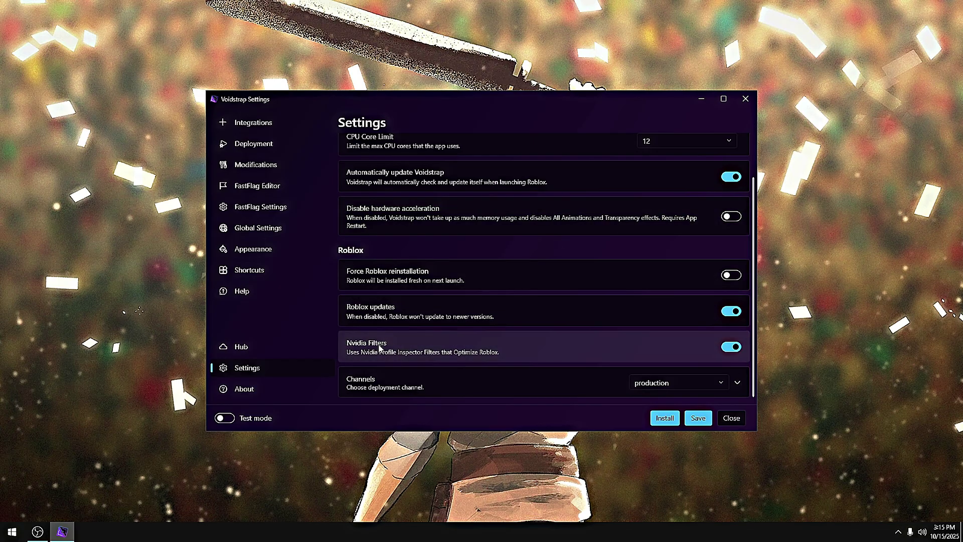
left_click(416, 382)
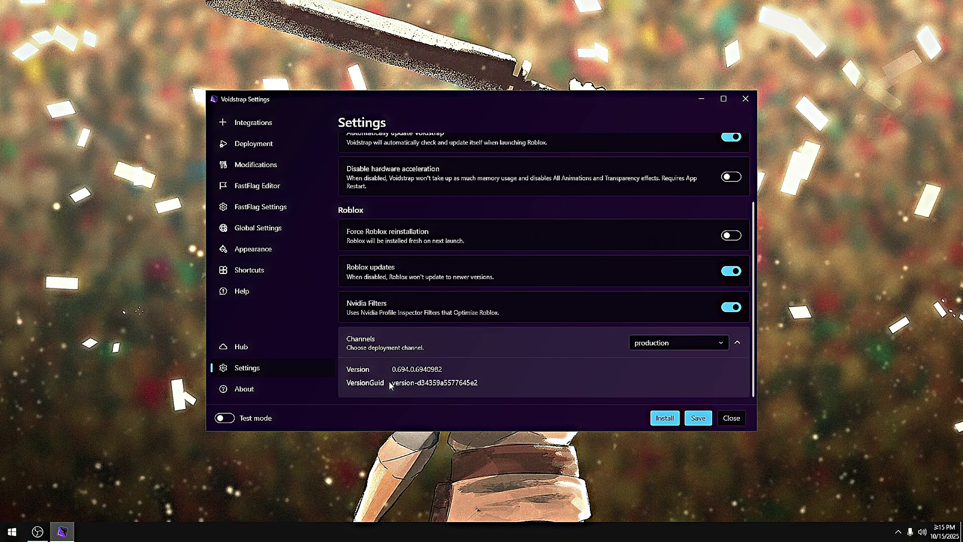
left_click(653, 341)
left_click(639, 398)
Join GHOST: Samurai Fighting in Roblox, then leave it from the in-game menu.
left_click(646, 339)
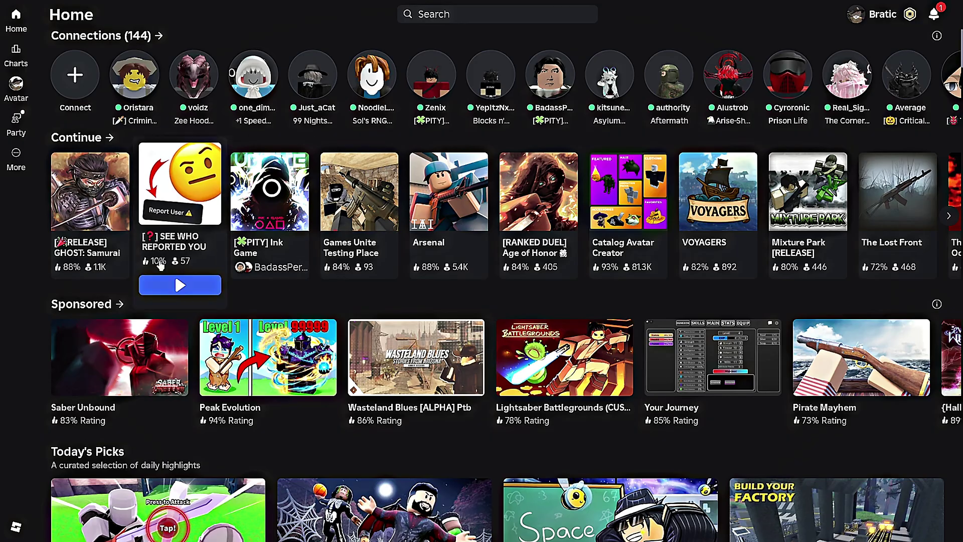
left_click(70, 282)
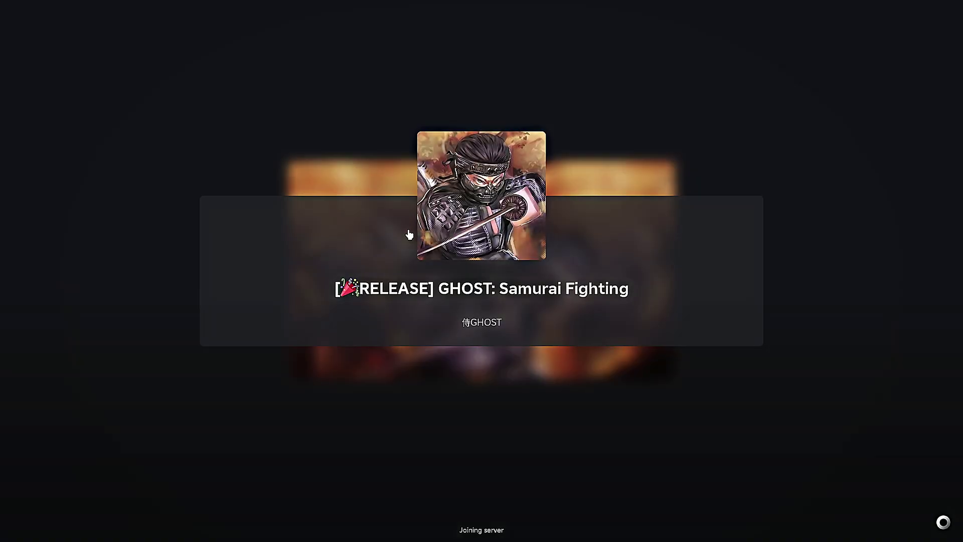
key("Escape")
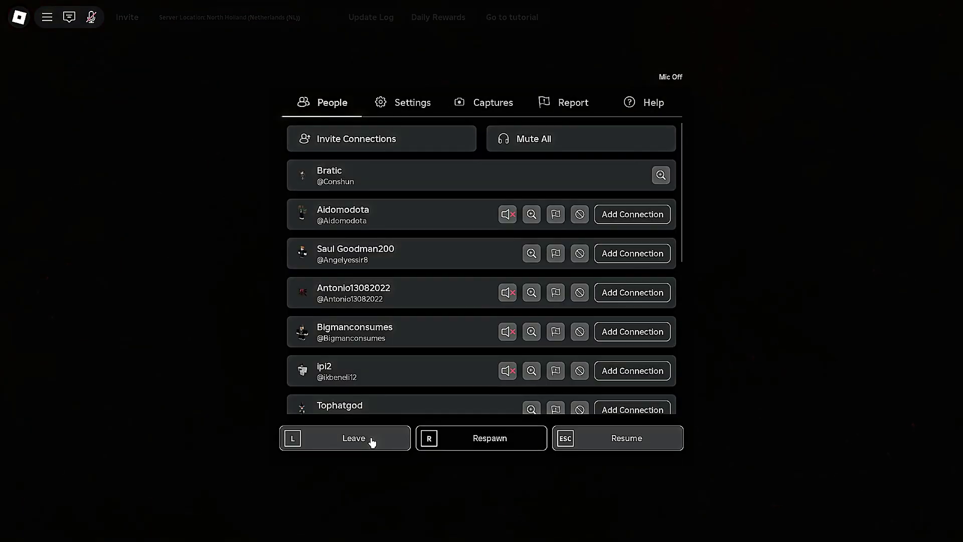
left_click(371, 440)
Bring up Voidstrap's Game history window from its tray icon menu.
left_click(898, 531)
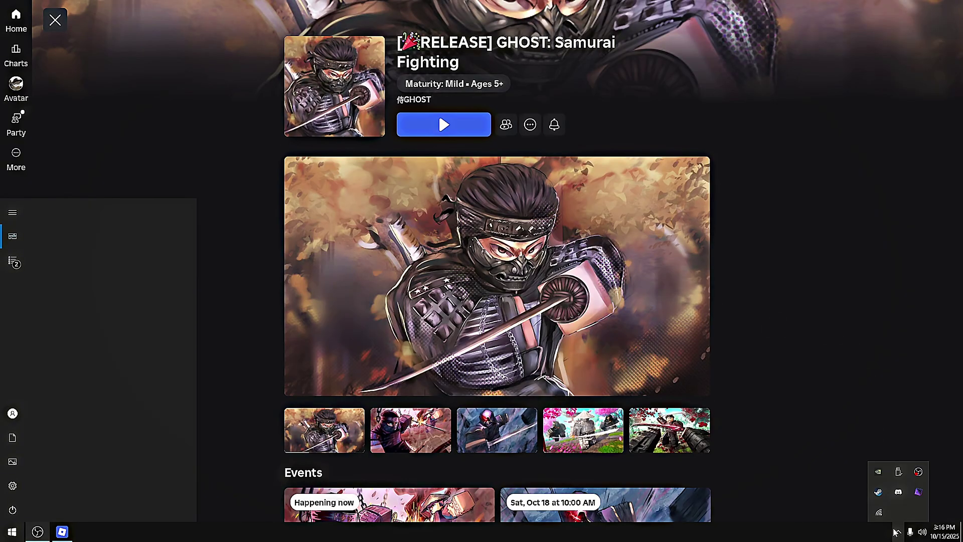
right_click(916, 493)
left_click(882, 450)
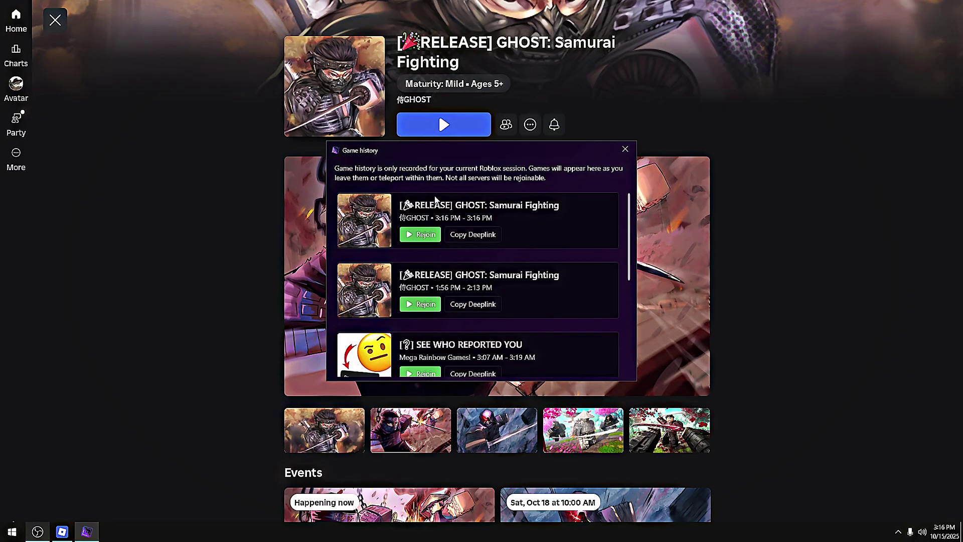
Copy the latest GHOST session's deeplink and paste it into Windows search to read it.
scroll(482, 308, "down", 3)
scroll(490, 309, "up", 3)
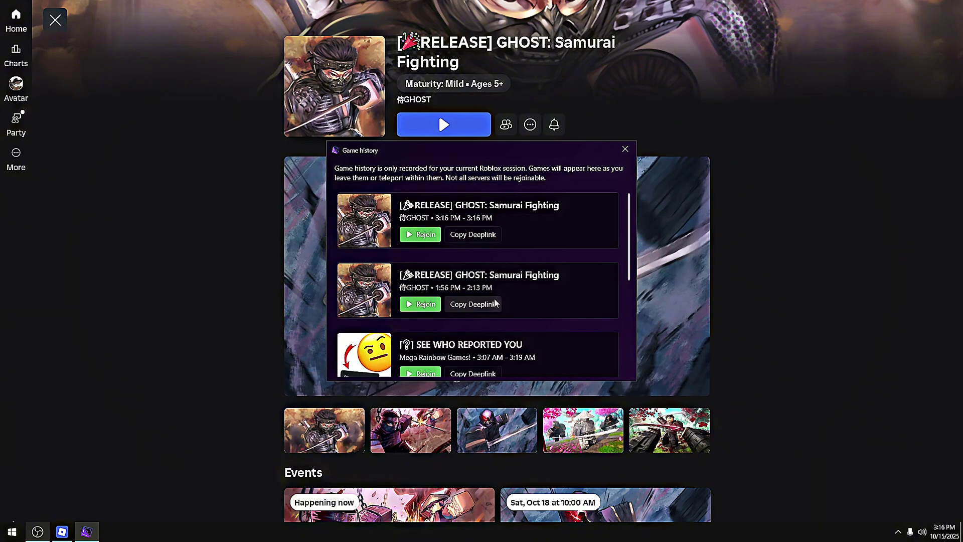
scroll(502, 296, "down", 3)
scroll(519, 282, "up", 3)
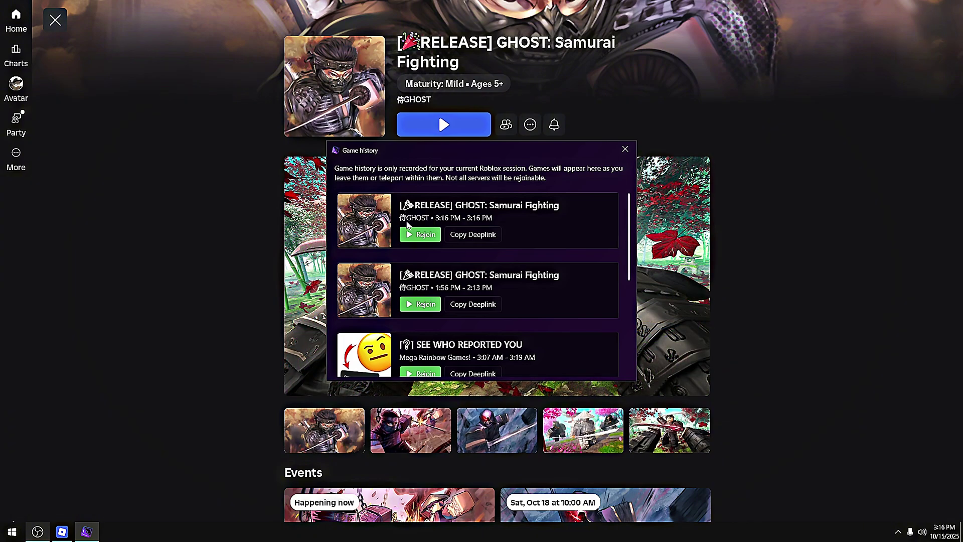
left_click(461, 233)
key("super")
key("ctrl+v")
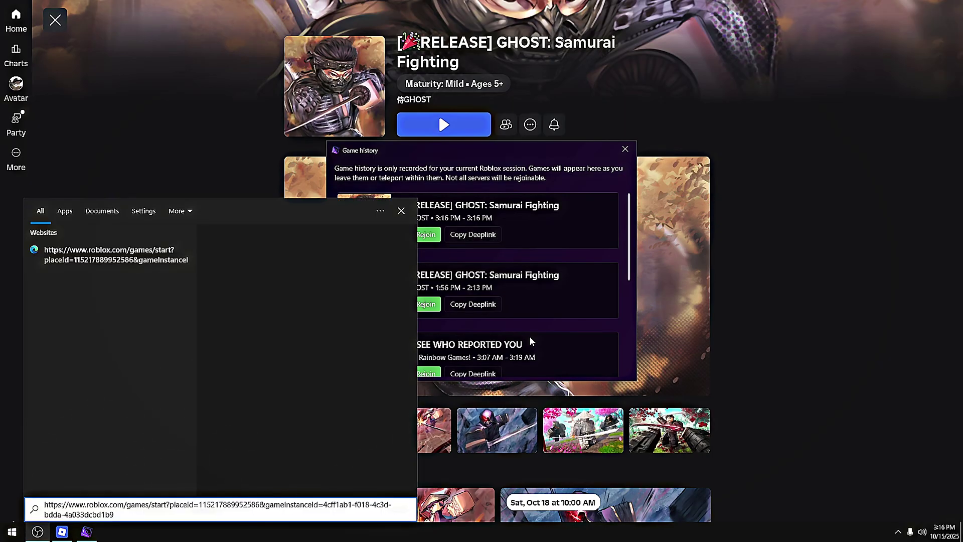
left_click(546, 307)
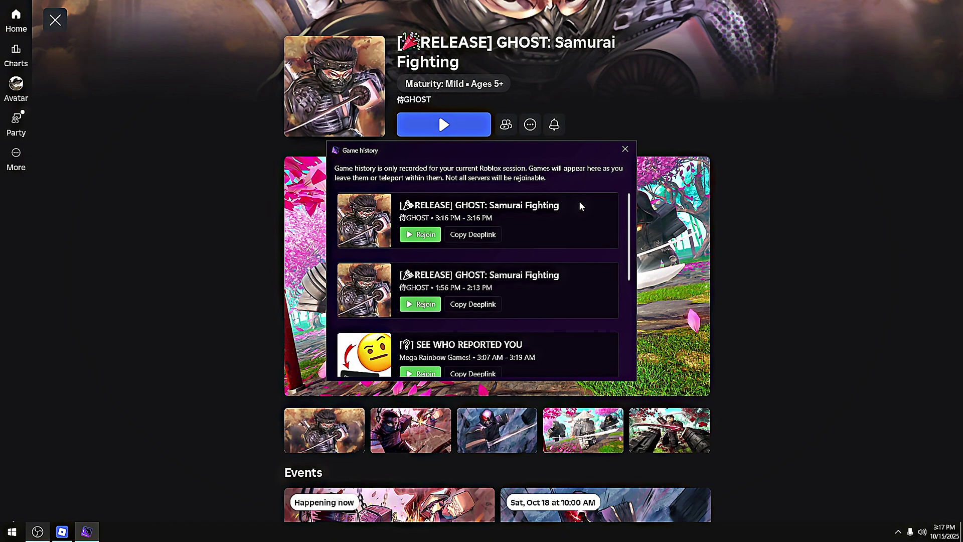
Paste the deeplink into search again, highlight its gameInstanceId value, then close search.
key("super")
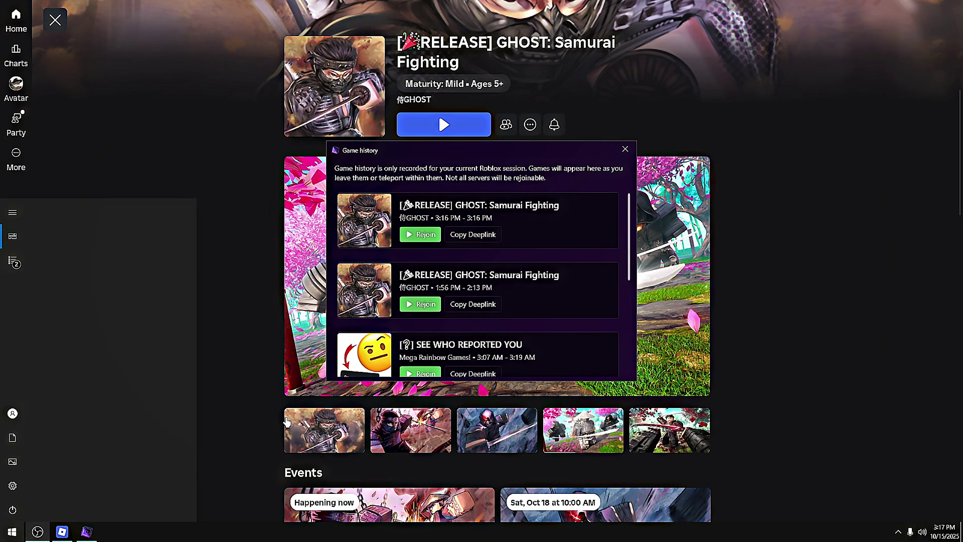
key("ctrl+v")
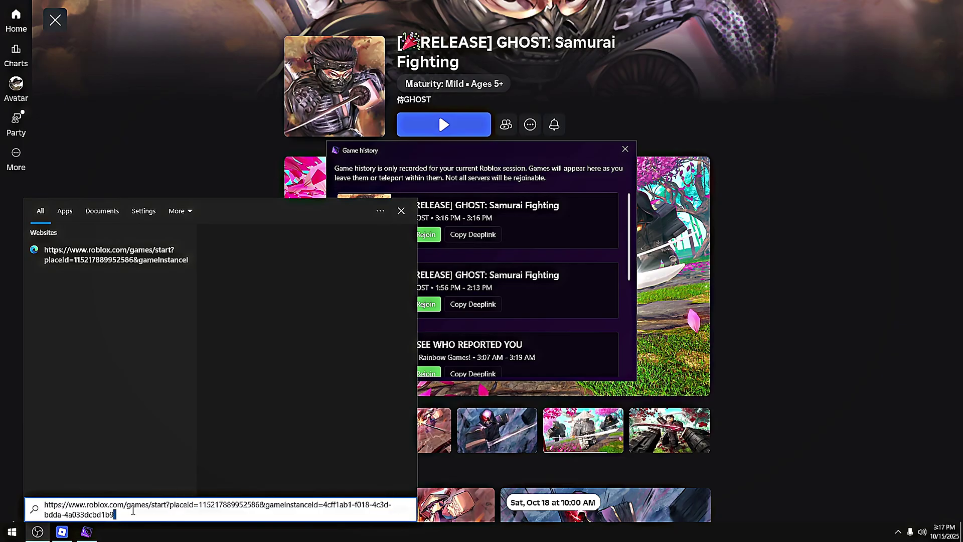
left_click_drag(133, 513, 325, 504)
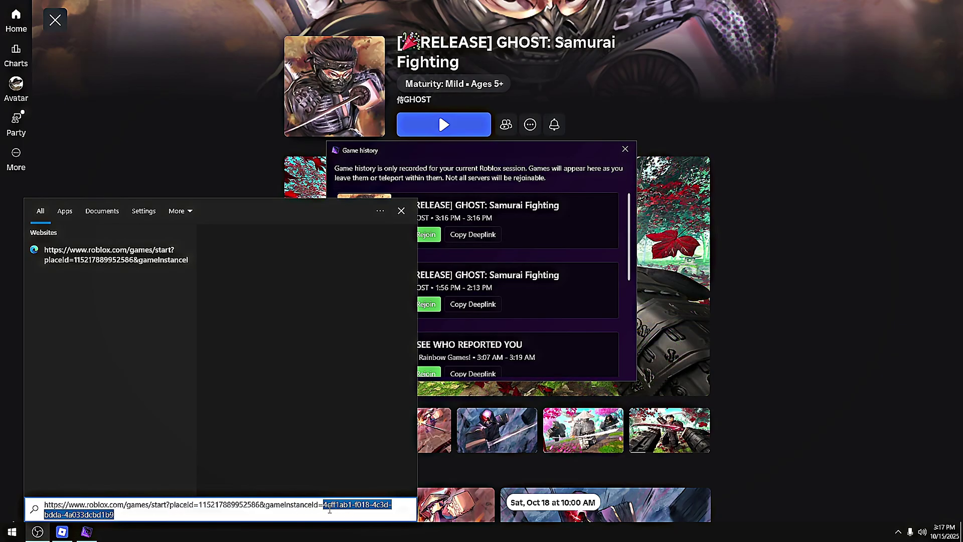
left_click(345, 526)
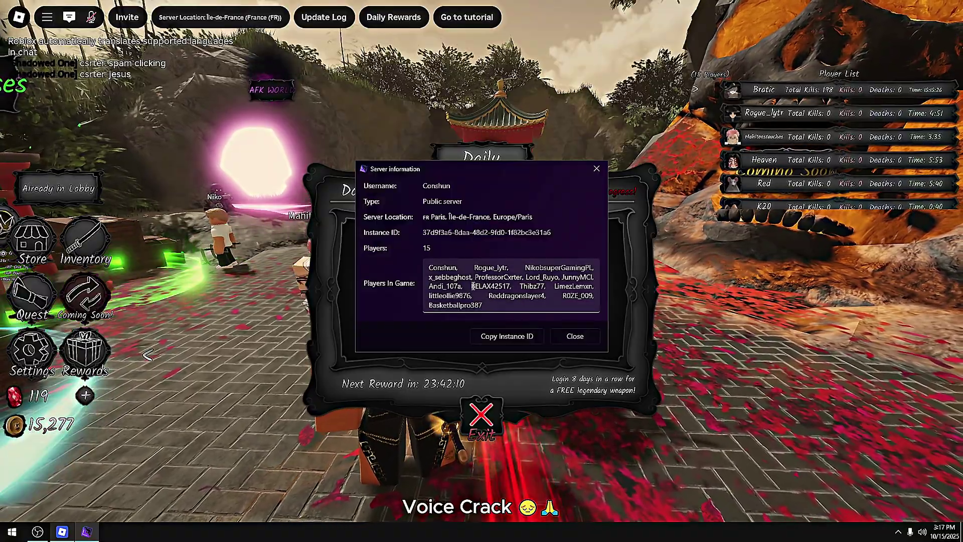
left_click_drag(479, 301, 444, 278)
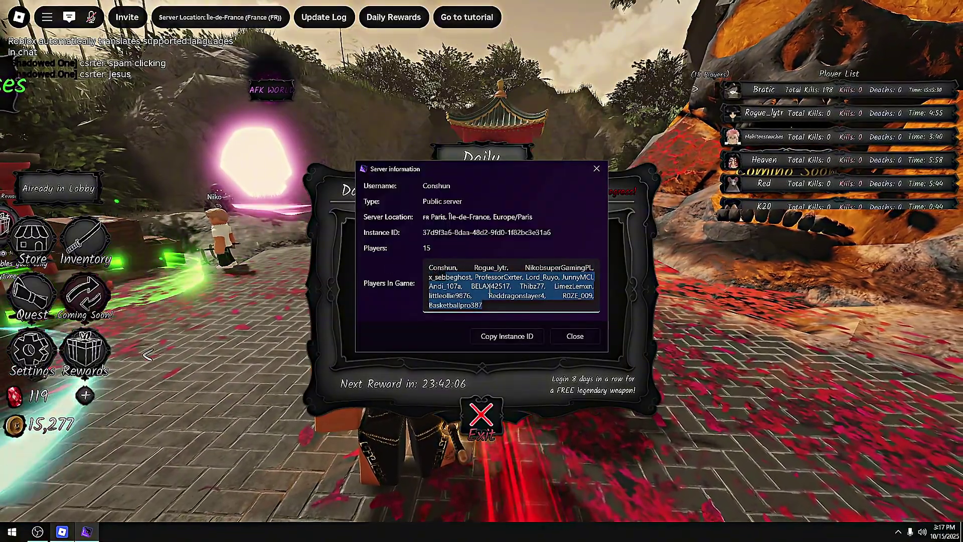
left_click(499, 294)
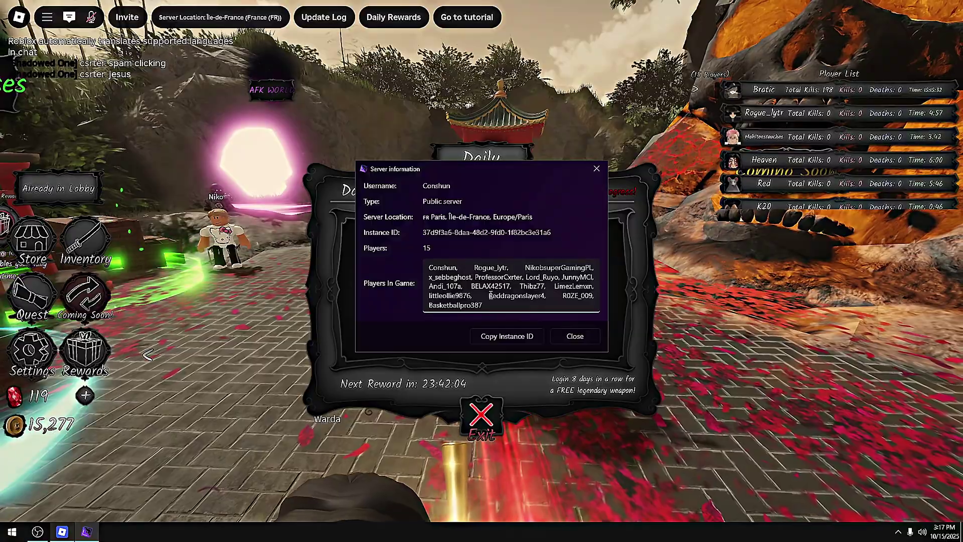
left_click_drag(483, 305, 476, 277)
left_click(477, 277)
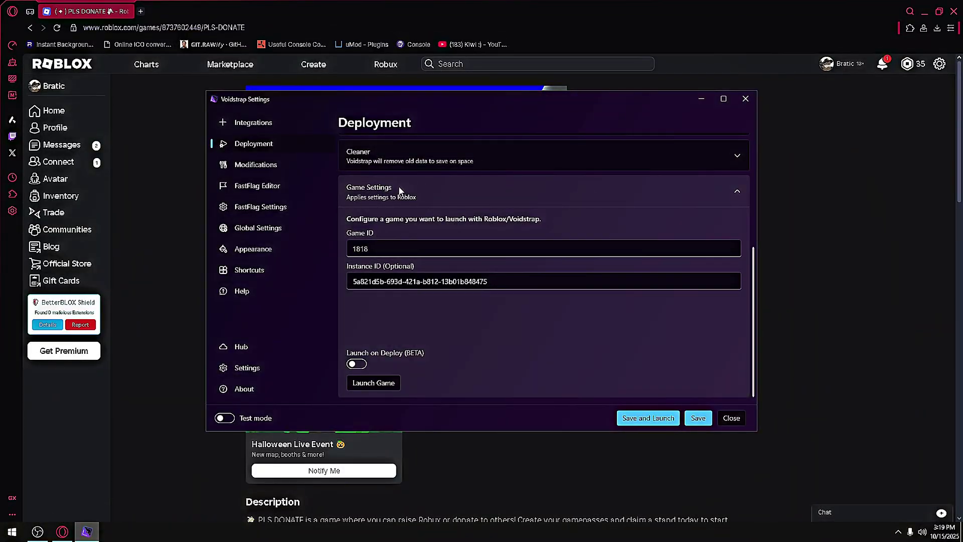
left_click(132, 187)
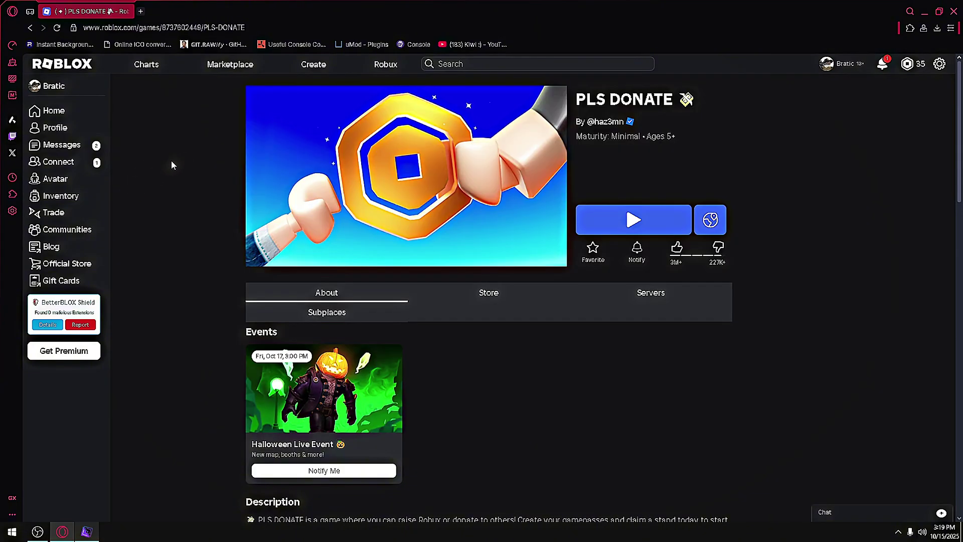
double_click(170, 28)
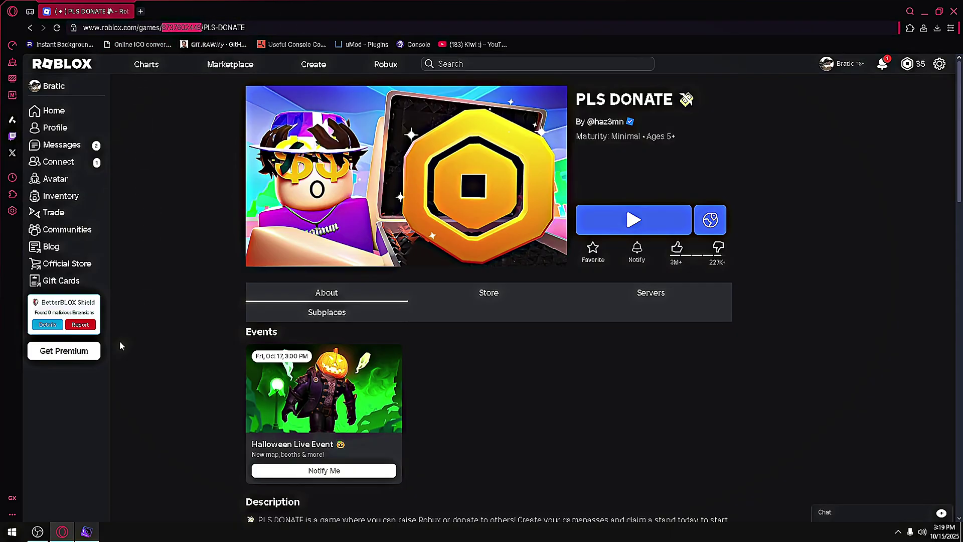
left_click(86, 531)
triple_click(417, 248)
key("ctrl+v")
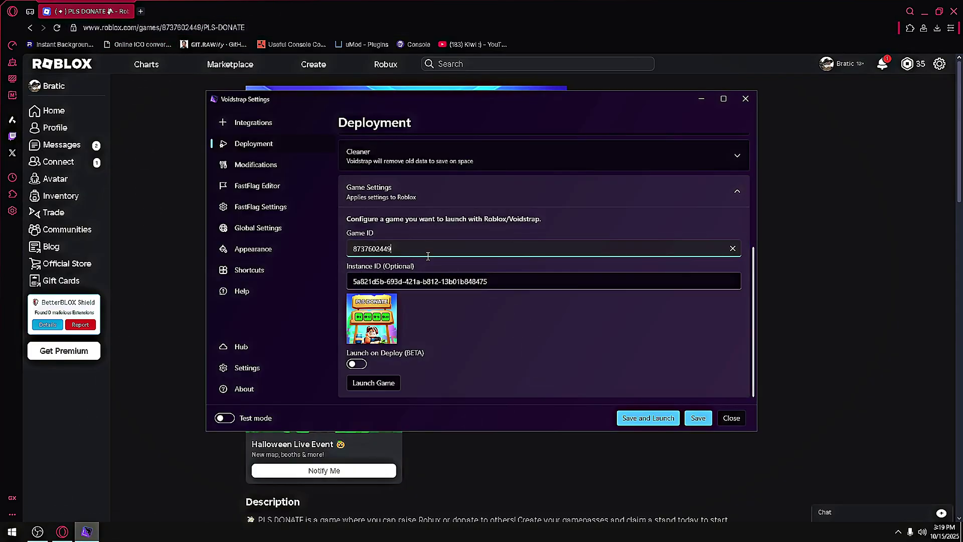
Clear the Instance ID field and launch PLS DONATE through Voidstrap.
triple_click(369, 282)
key("BackSpace")
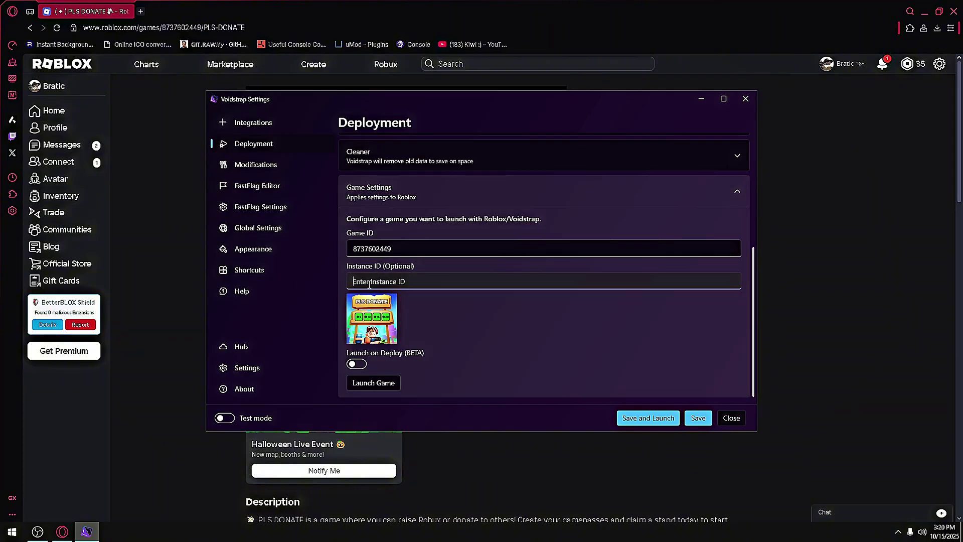
left_click(374, 387)
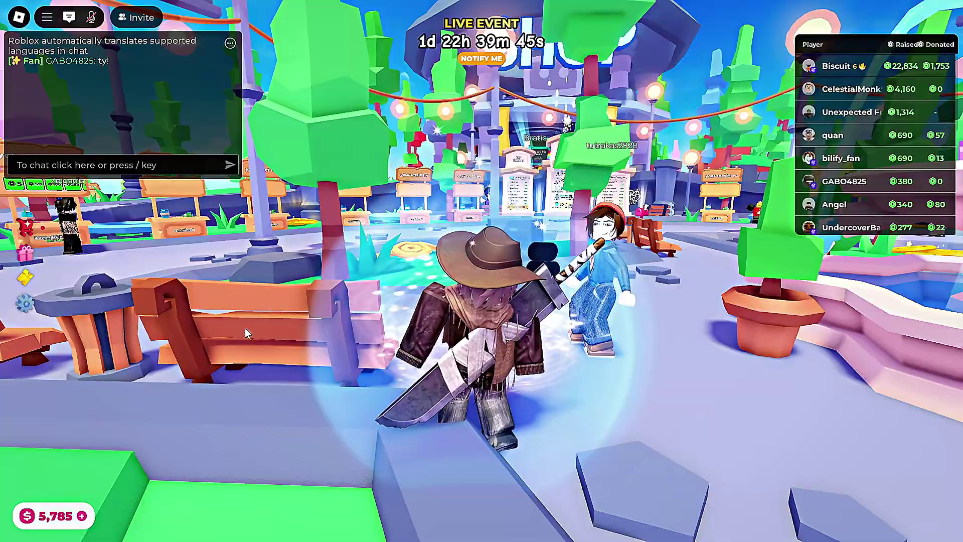
Leave the PLS DONATE game and close the Roblox app from the taskbar.
key("Escape")
left_click(347, 448)
left_click(441, 247)
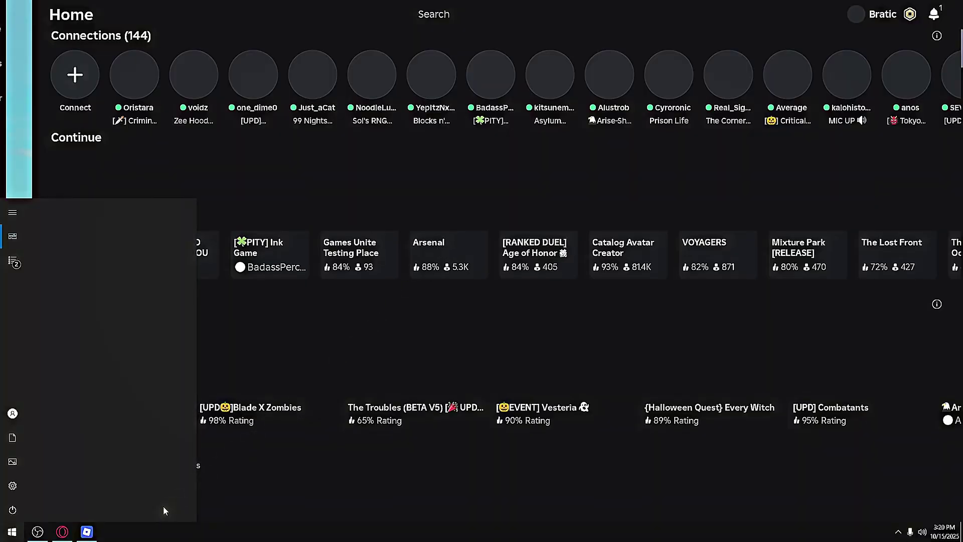
right_click(86, 531)
left_click(103, 512)
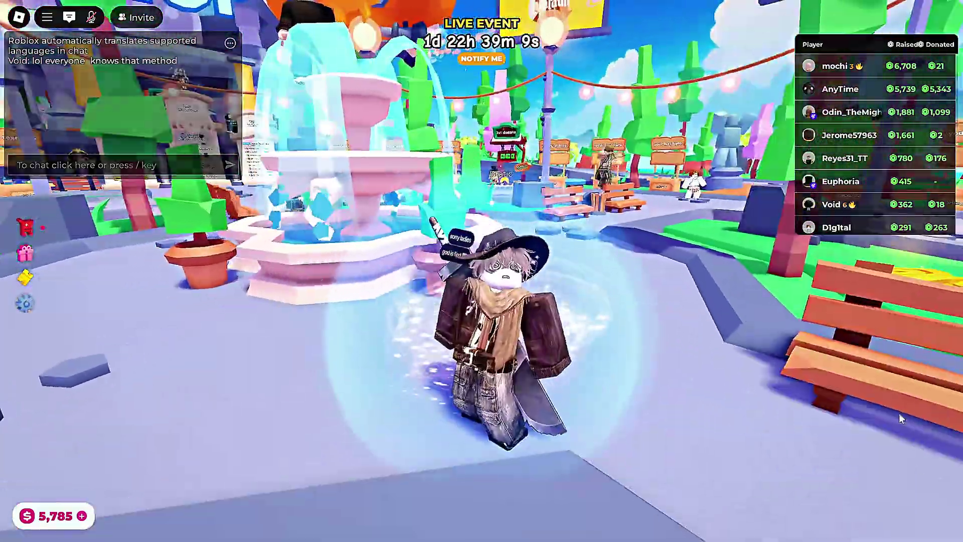
Copy the server's invite deeplink from Voidstrap's tray menu, then return to the browser.
key("super")
left_click(898, 532)
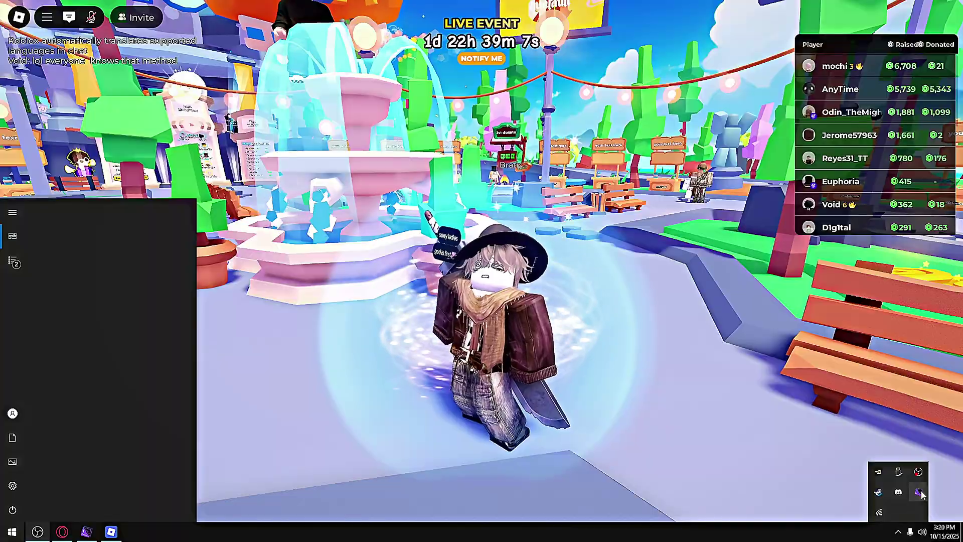
right_click(918, 492)
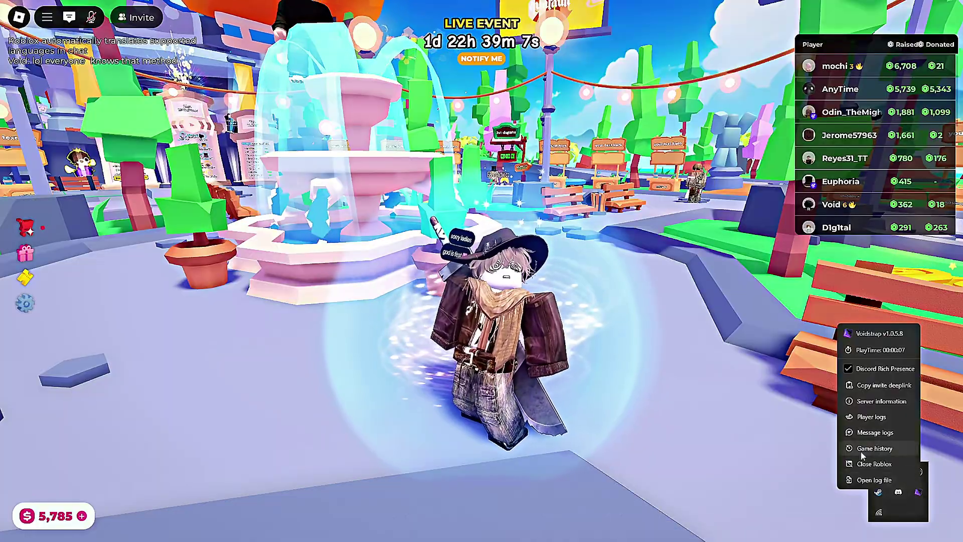
left_click(868, 391)
key("super")
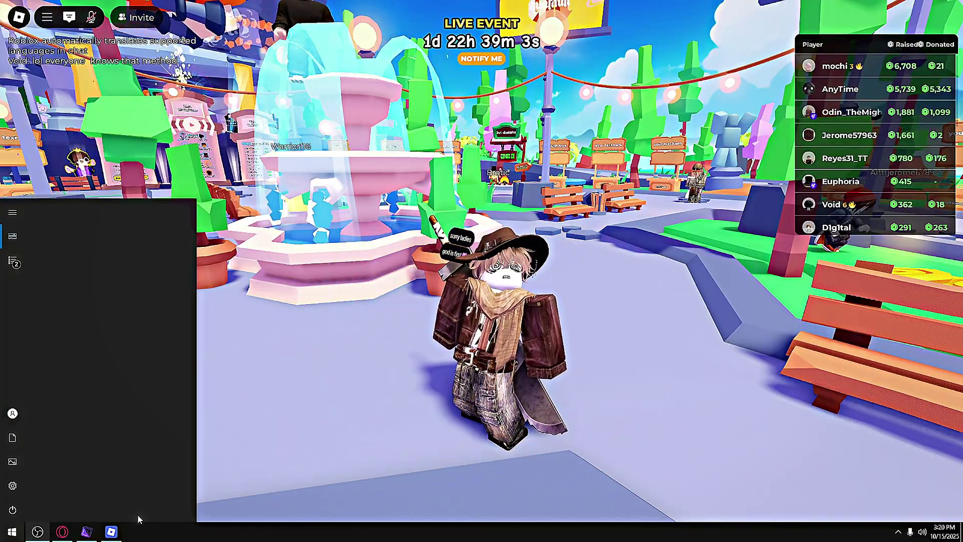
left_click(128, 511)
Paste the invite deeplink into the address bar and copy its gameInstanceId into Voidstrap's Instance ID.
left_click(176, 291)
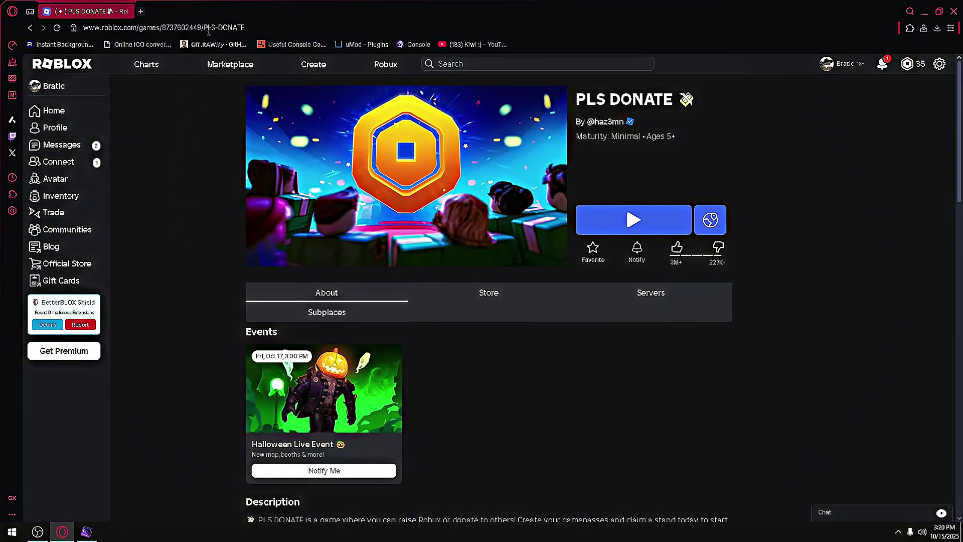
left_click(335, 27)
key("ctrl+v")
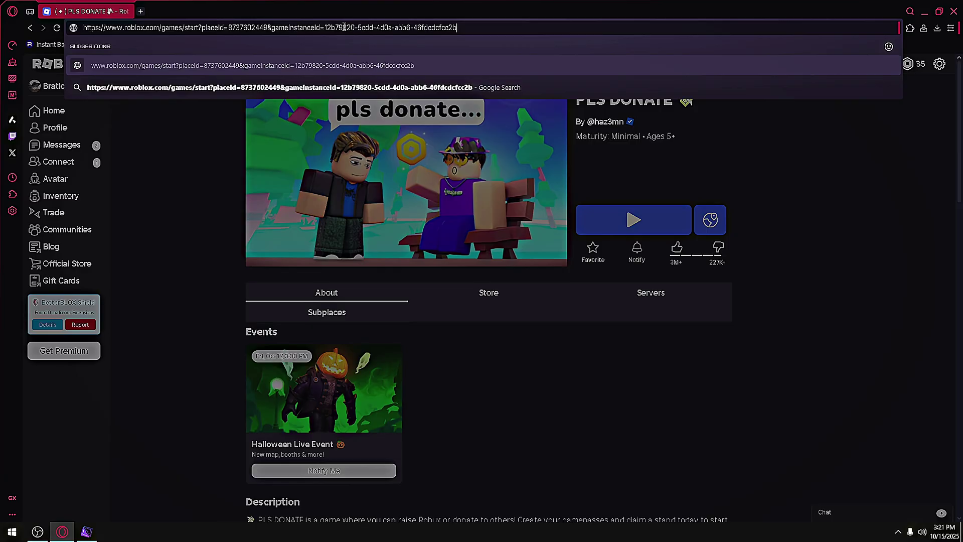
left_click_drag(458, 27, 322, 28)
key("ctrl+c")
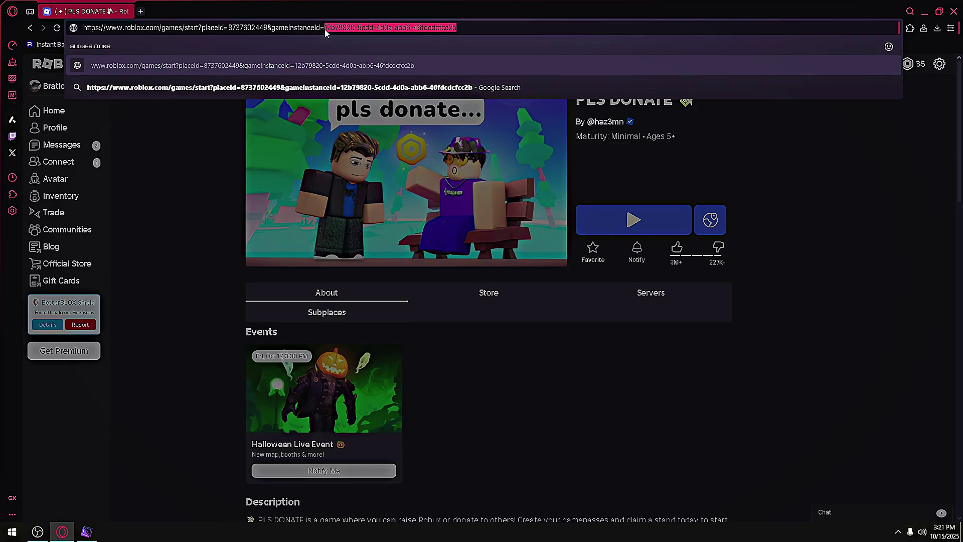
key("Escape")
left_click(86, 531)
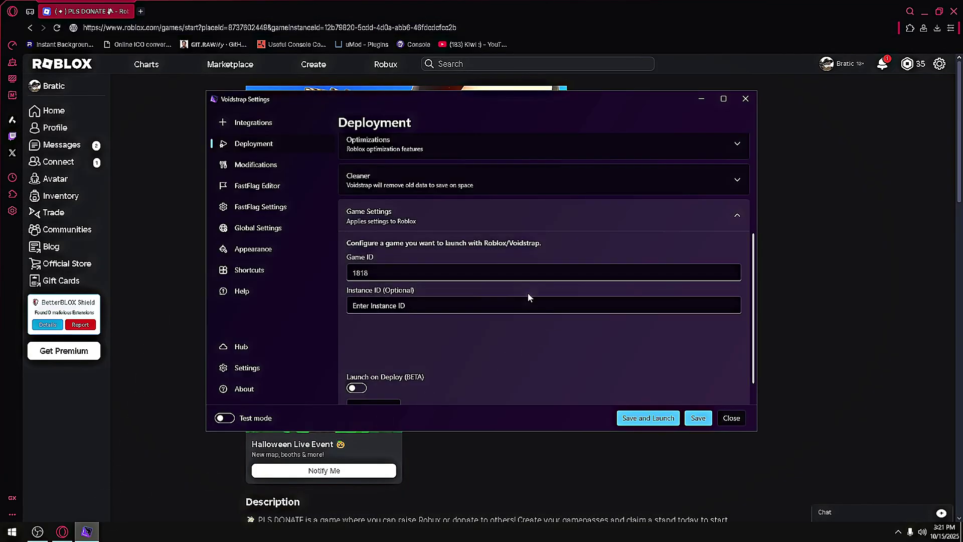
left_click(419, 304)
key("ctrl+v")
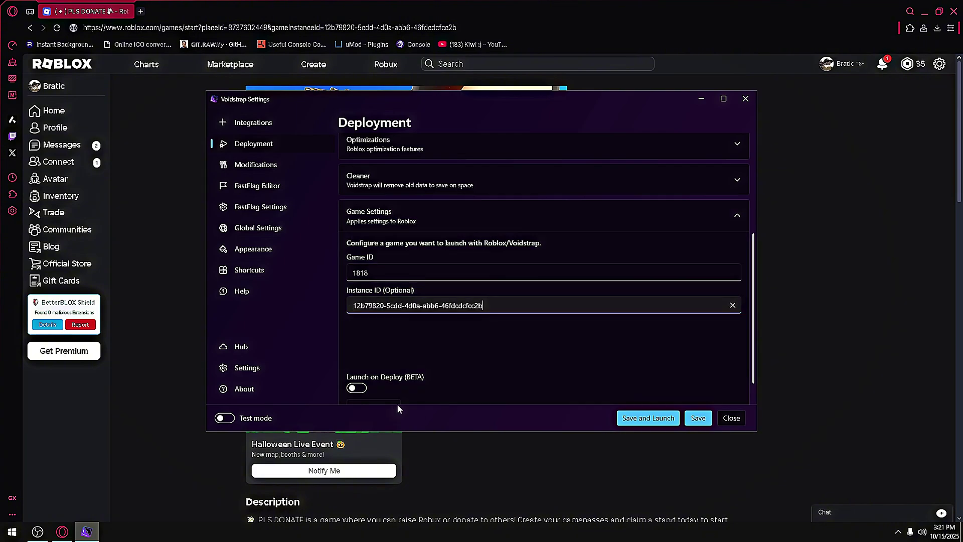
scroll(400, 399, "down", 1)
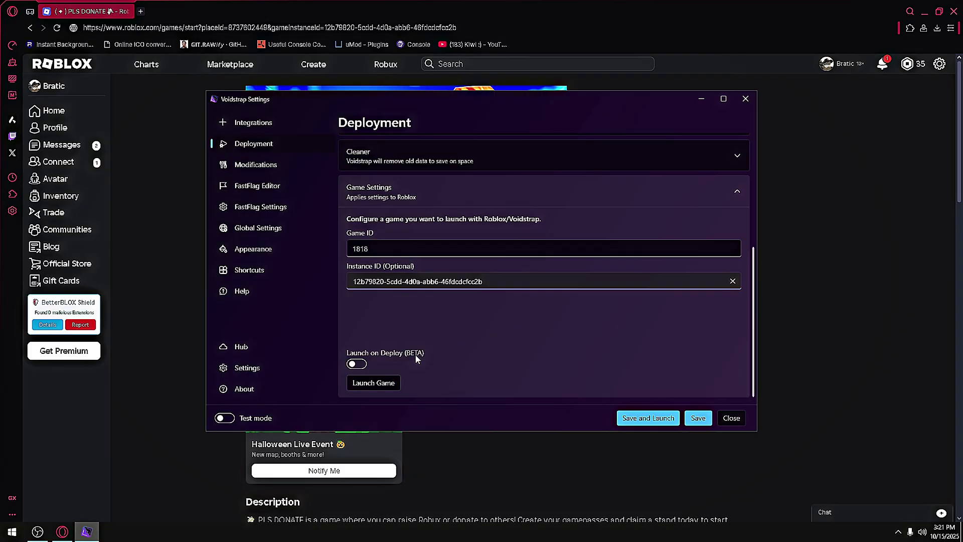
left_click(165, 215)
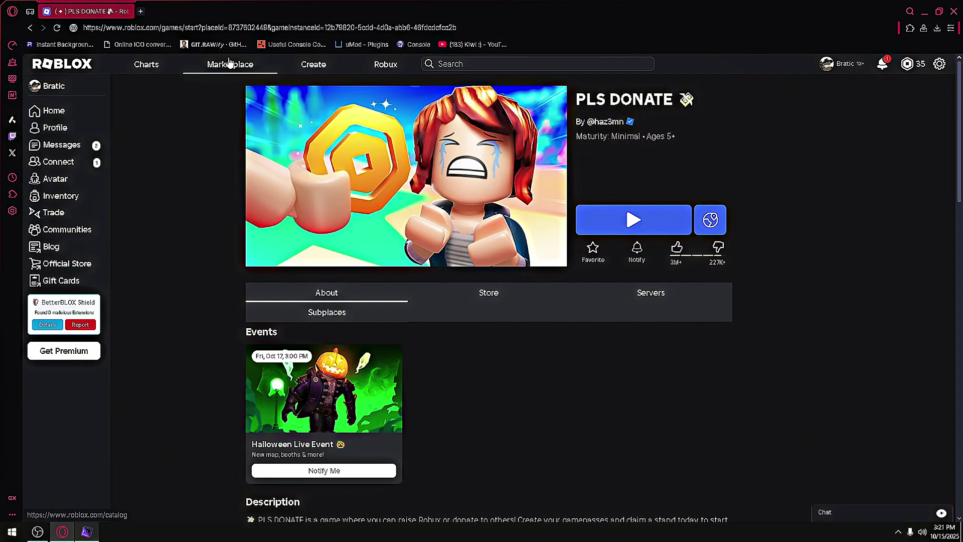
double_click(248, 28)
key("ctrl+c")
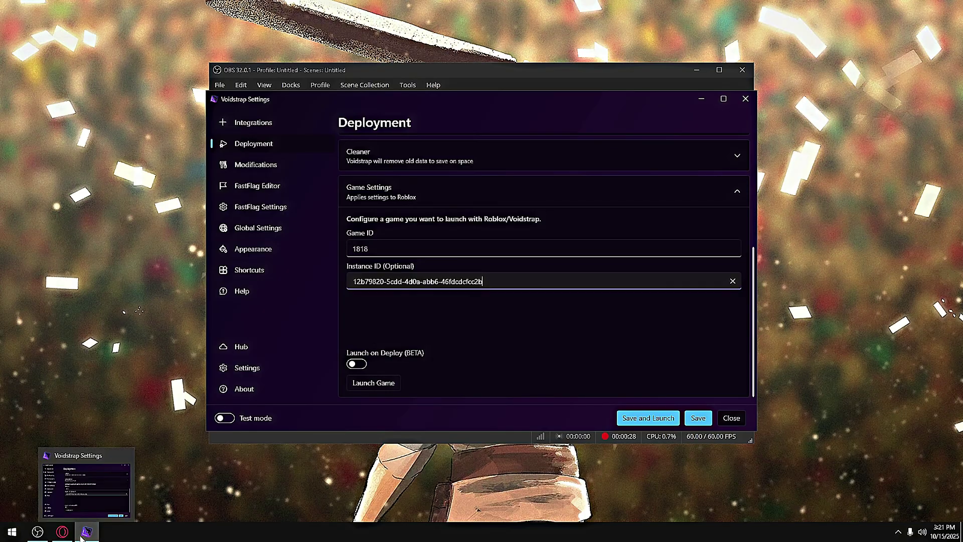
left_click(87, 532)
double_click(361, 248)
key("ctrl+v")
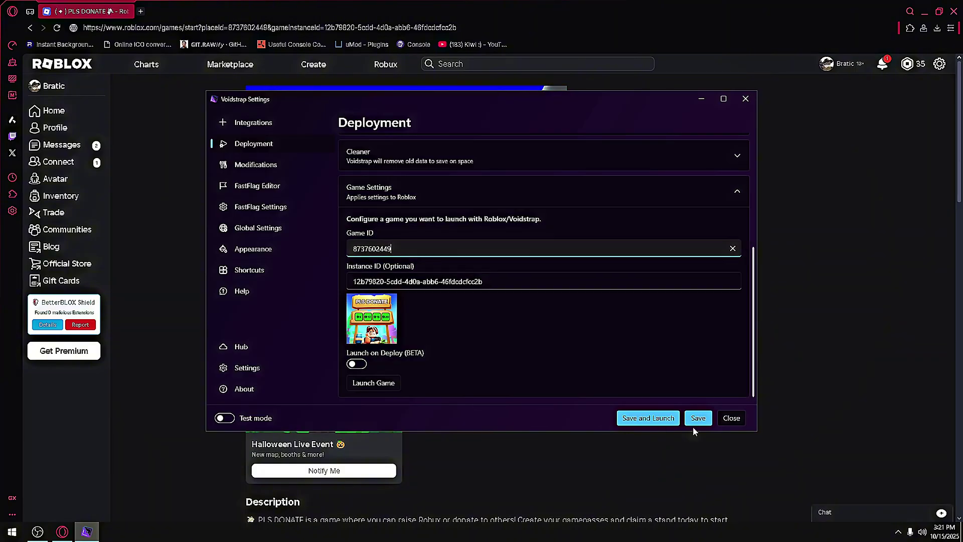
left_click(696, 420)
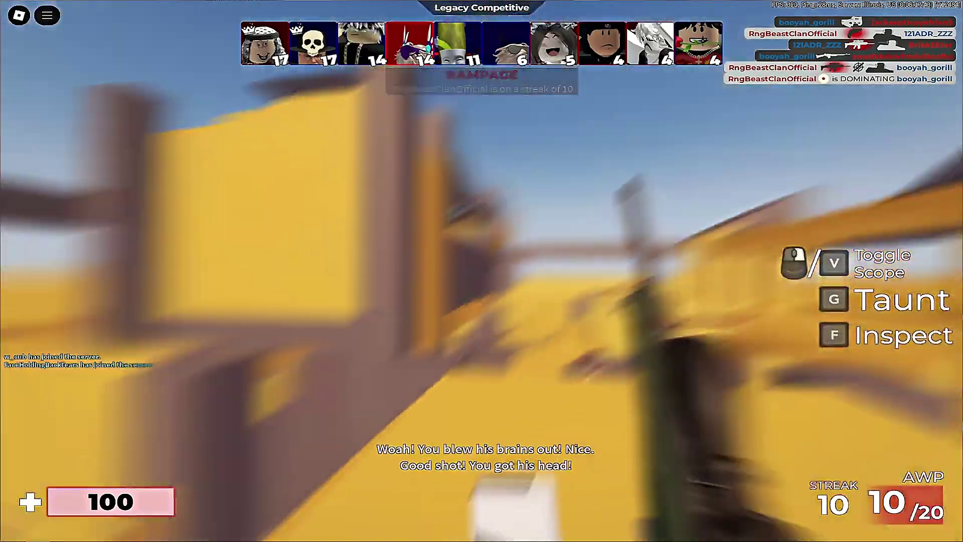
Score kills in Legacy Competitive, advancing through BAR, Vector, Hush Puppy, MK18, Handcannon, Railgun, P90 and BH10.
left_click(481, 270)
left_click(482, 271)
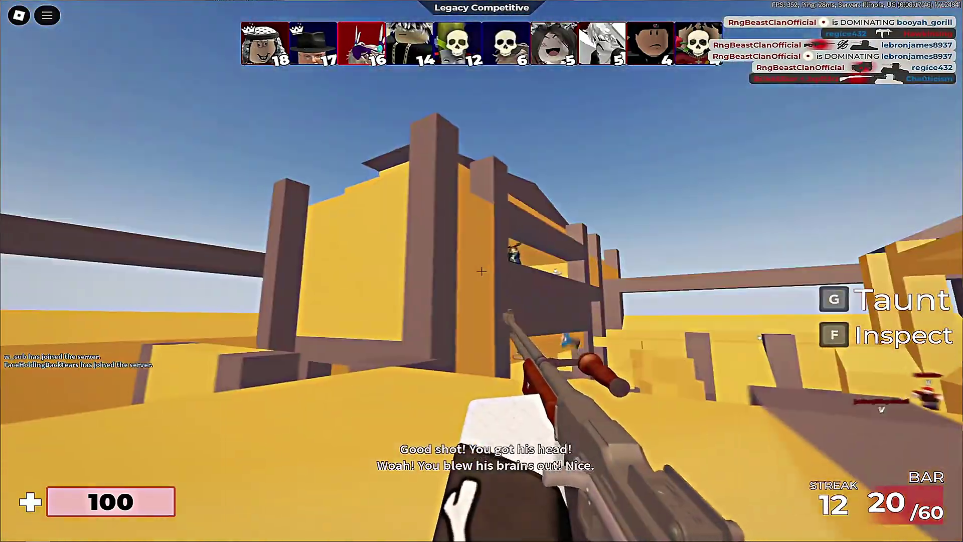
left_click(482, 270)
left_click(482, 271)
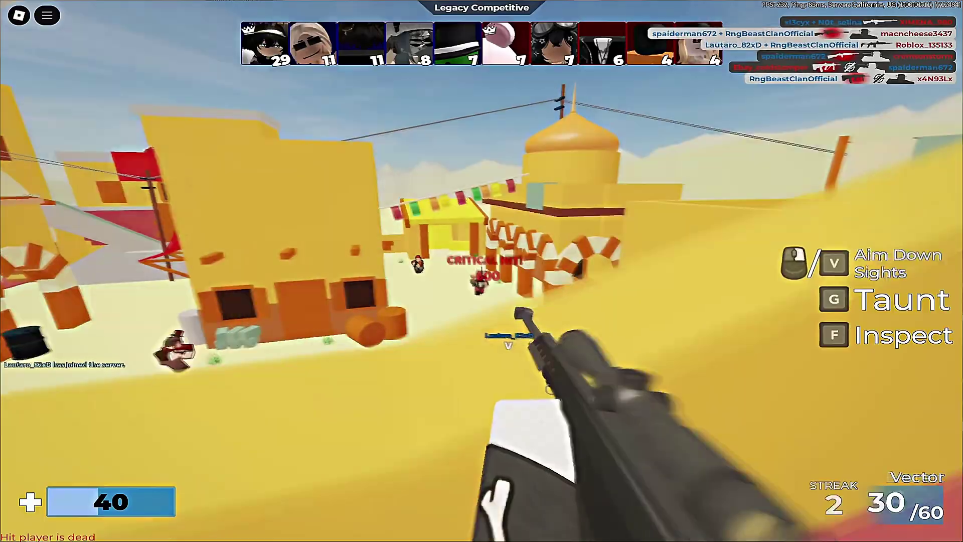
left_click(481, 271)
left_click(481, 271)
left_click(482, 271)
left_click(482, 271)
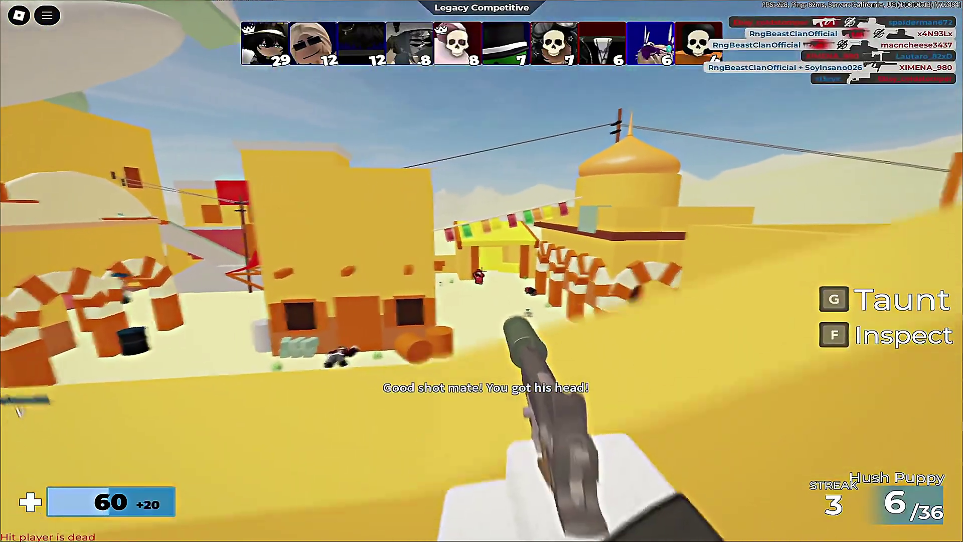
left_click(482, 271)
left_click(481, 271)
left_click(481, 271)
left_click(482, 271)
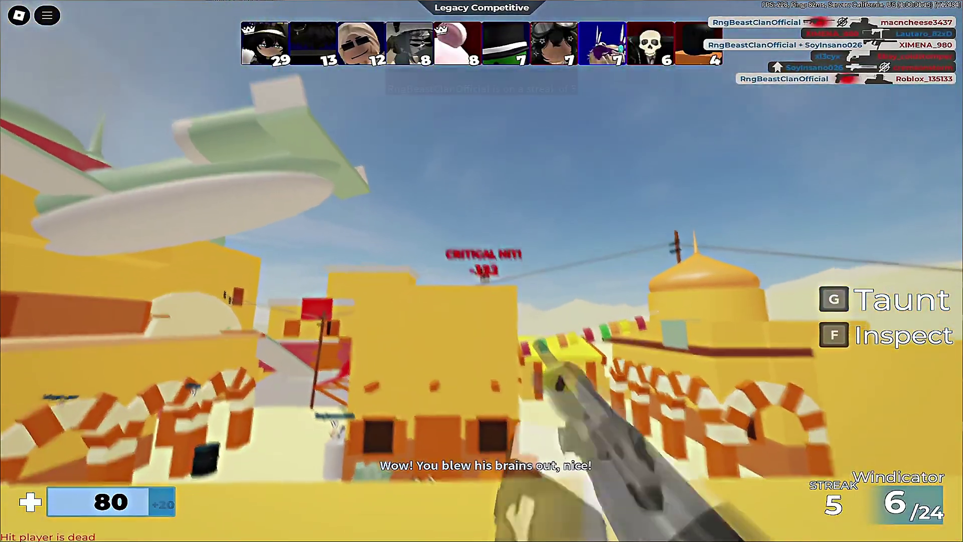
left_click(482, 271)
left_click(482, 271)
left_click(482, 271)
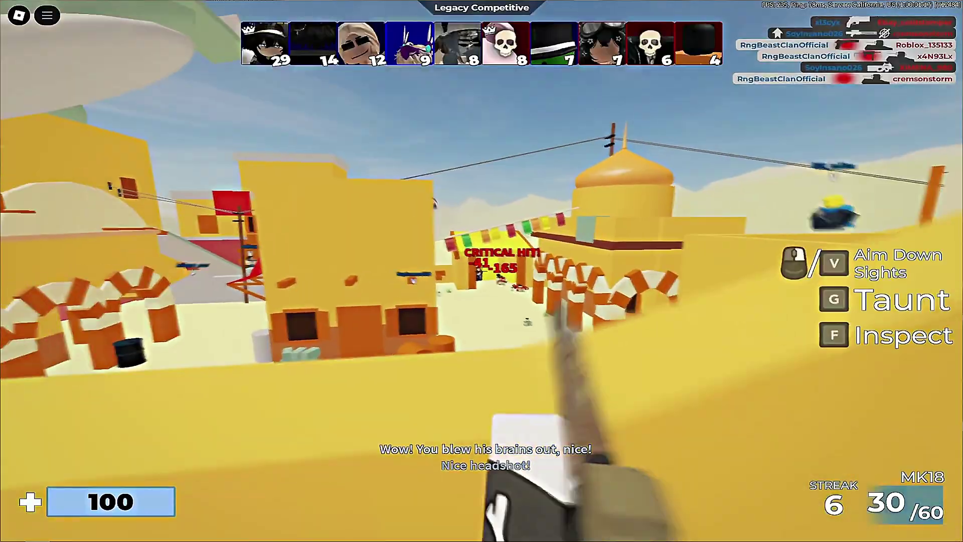
right_click(482, 271)
left_click(481, 271)
left_click(481, 271)
left_click(482, 271)
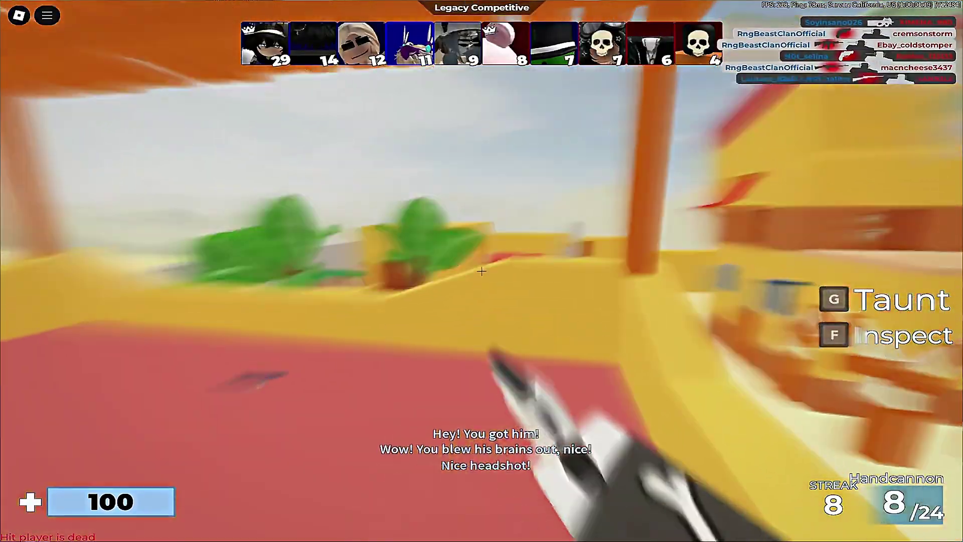
left_click(481, 271)
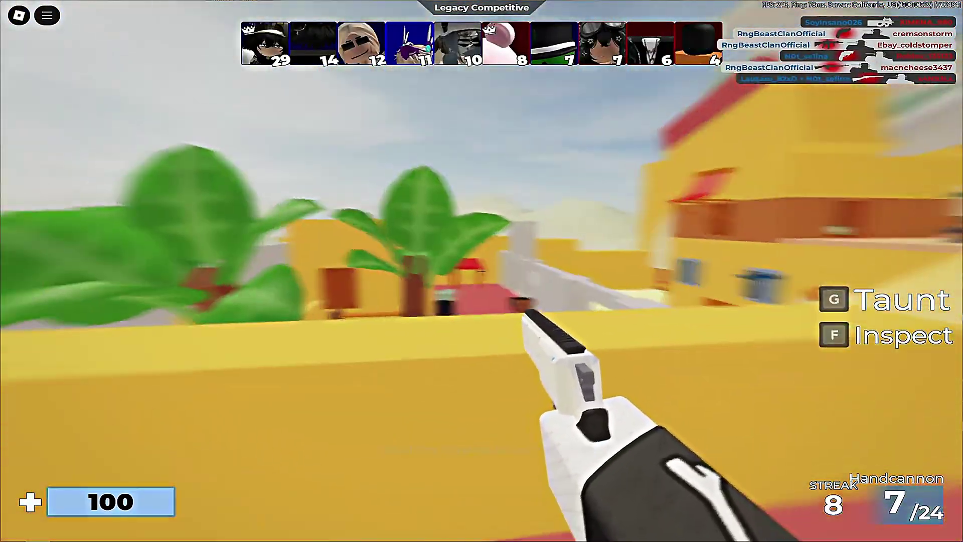
left_click(481, 271)
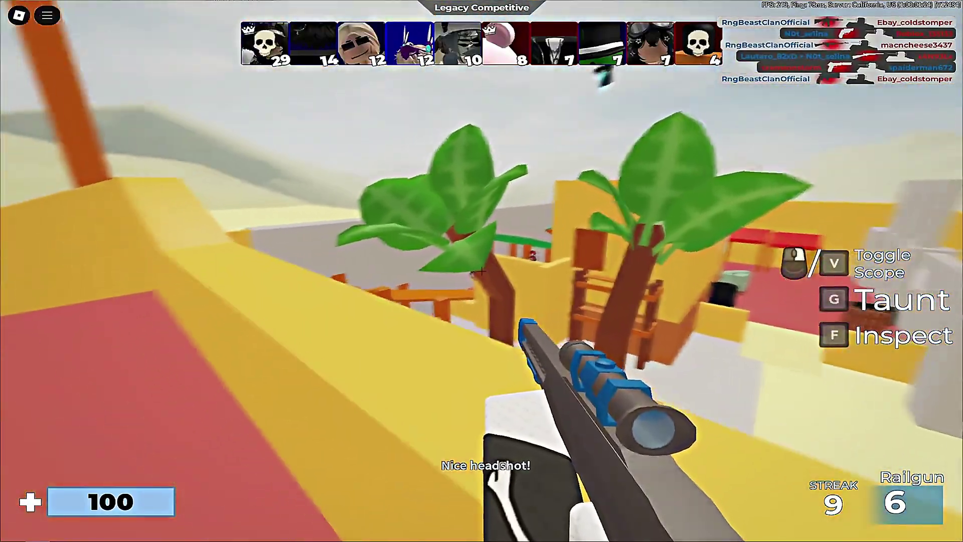
left_click(482, 271)
left_click(482, 271)
left_click(481, 271)
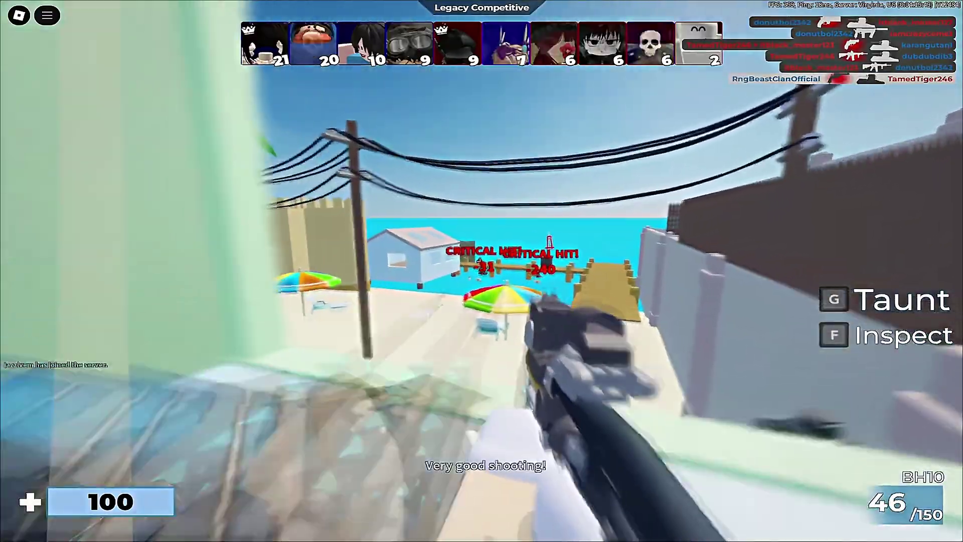
left_click(482, 271)
left_click(481, 271)
left_click(482, 271)
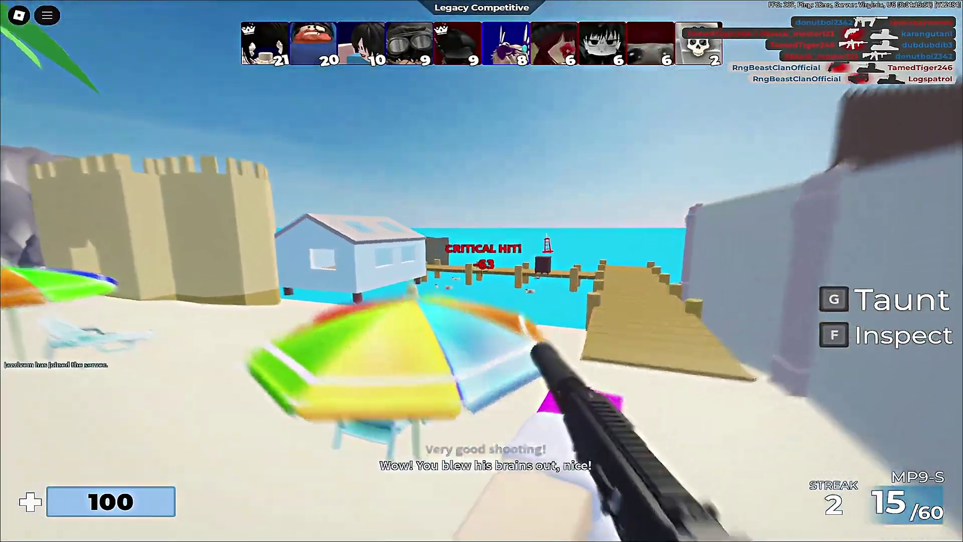